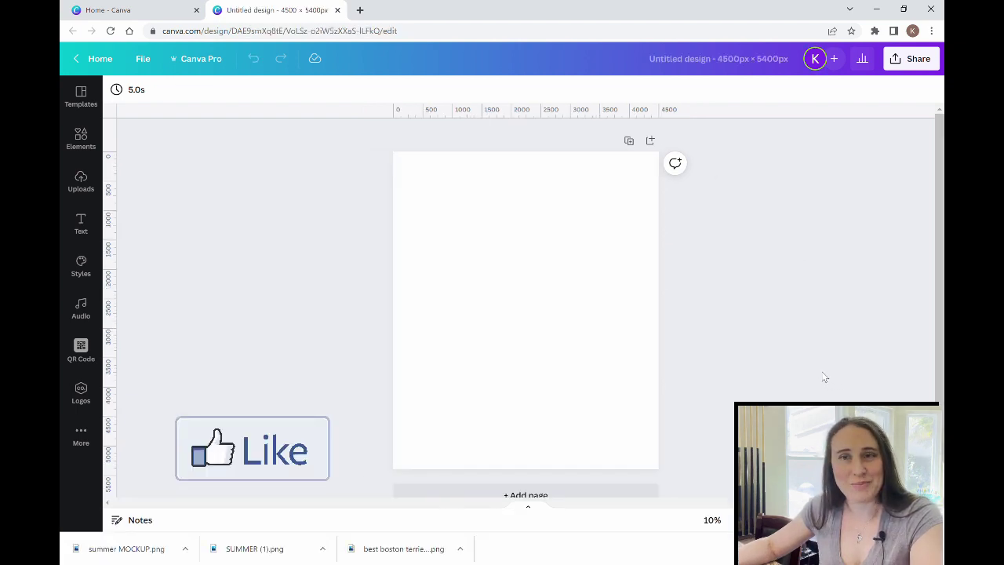
Set the blank page's background colour to black.
click(554, 301)
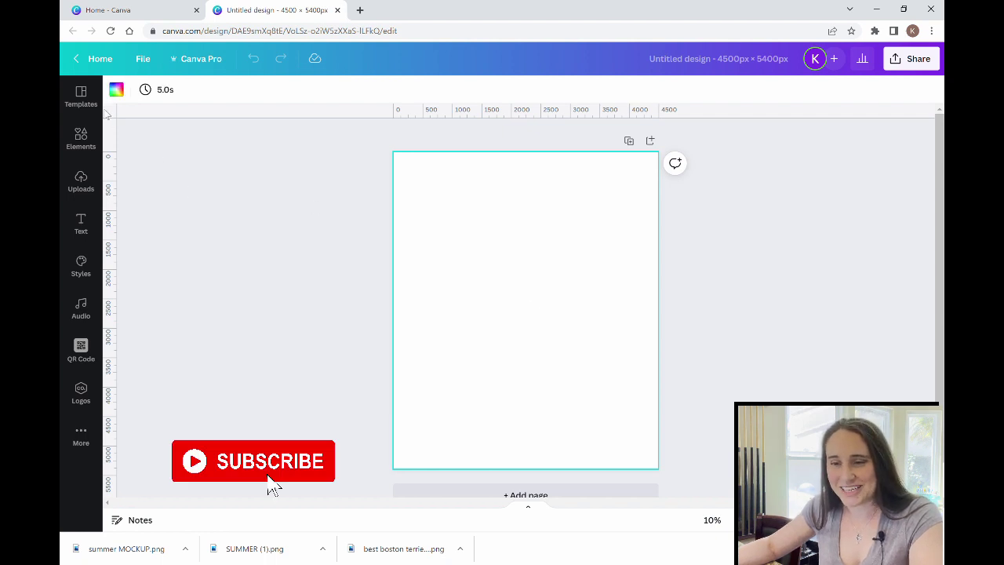
click(119, 91)
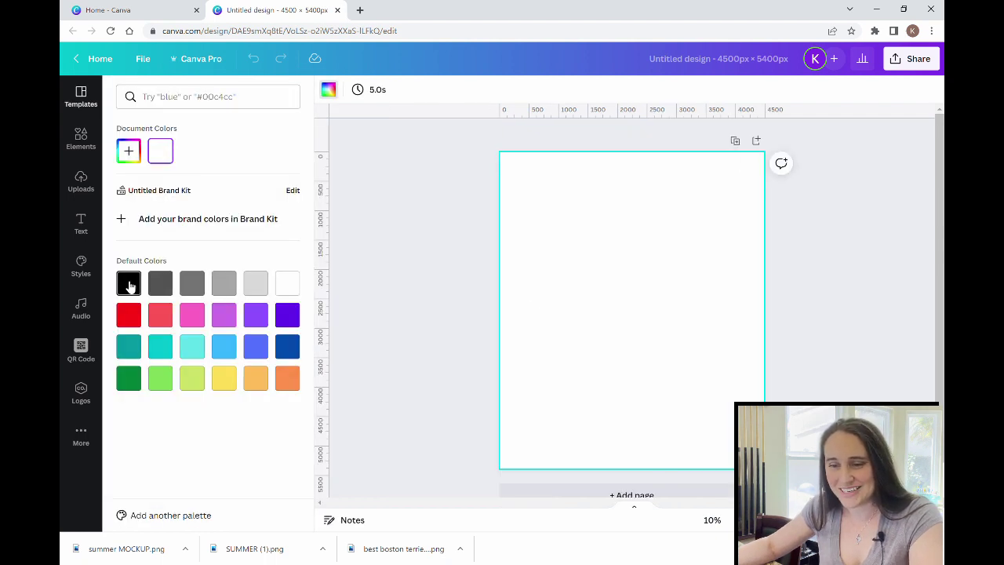
click(130, 284)
click(391, 262)
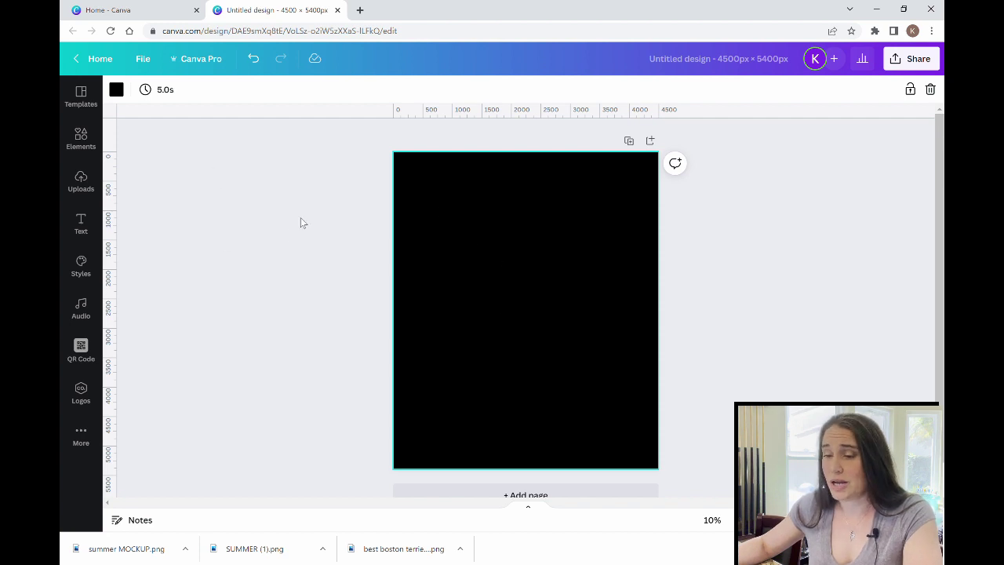
Search the elements library for "rainbow" and limit the results to graphics.
click(80, 140)
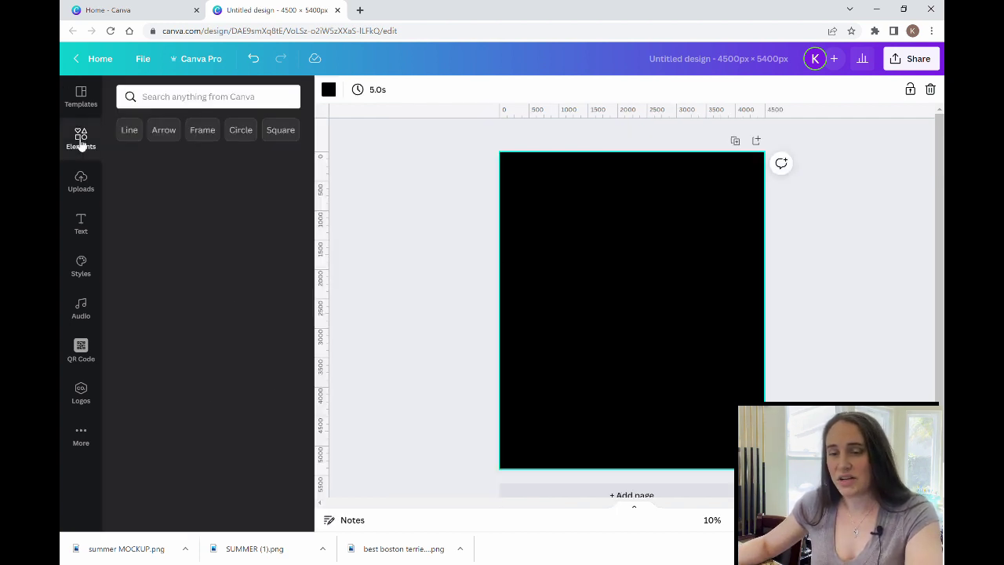
click(214, 101)
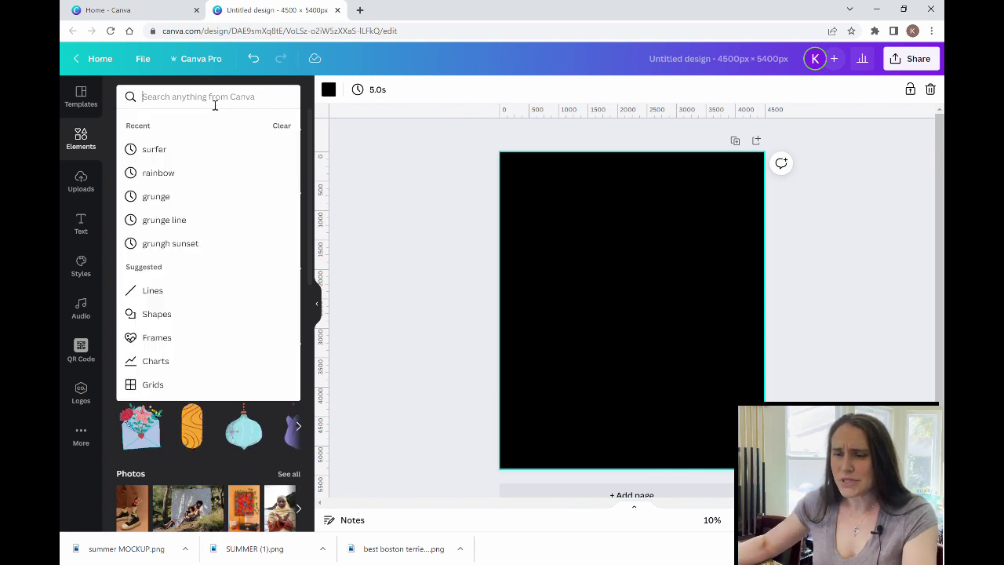
text(rainbow)
key(Return)
click(202, 129)
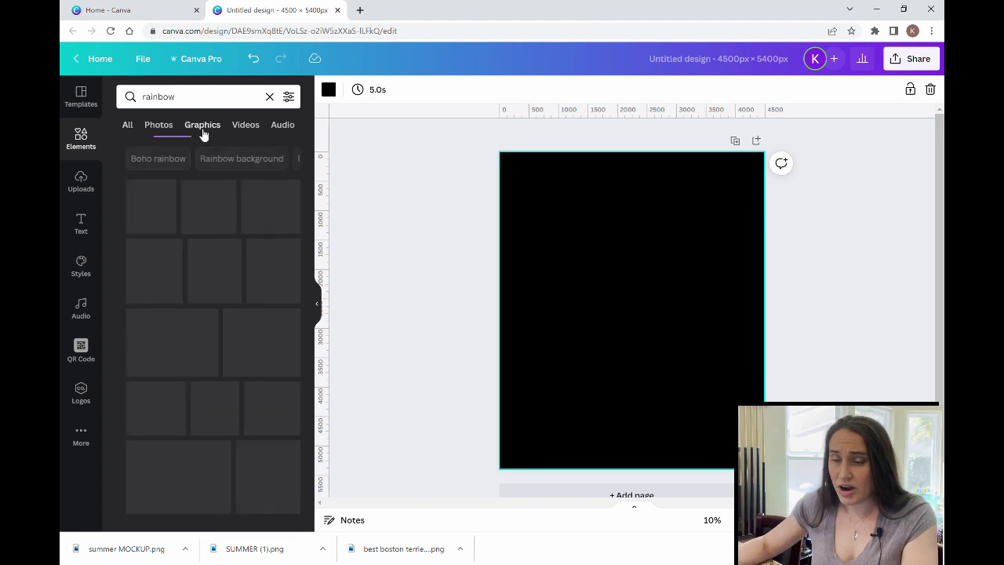
Add the pale three-arch rainbow edged with small dark hearts and two hearts in its centre to the page.
scroll(214, 235, down, 2)
scroll(214, 235, down, 5)
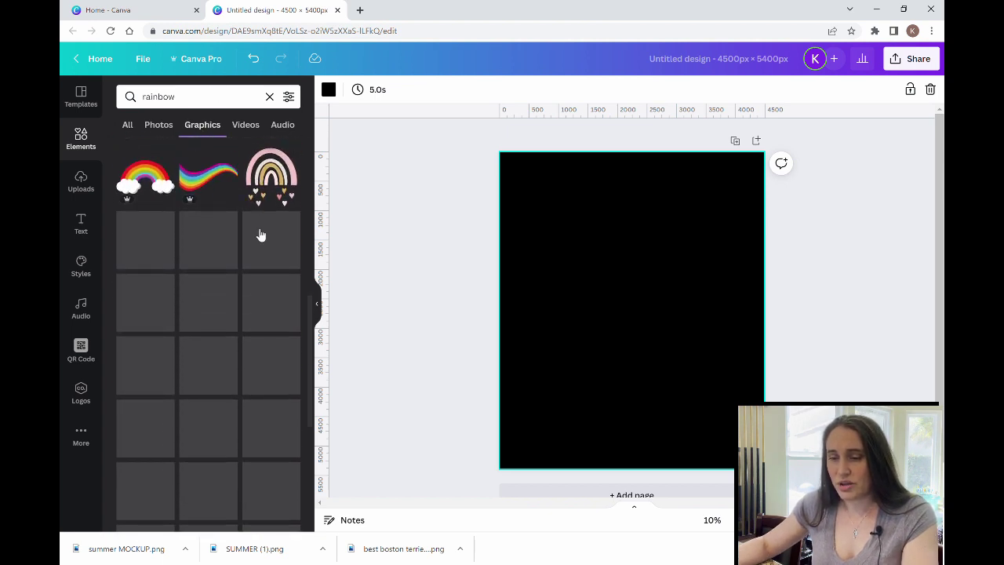
scroll(260, 259, down, 5)
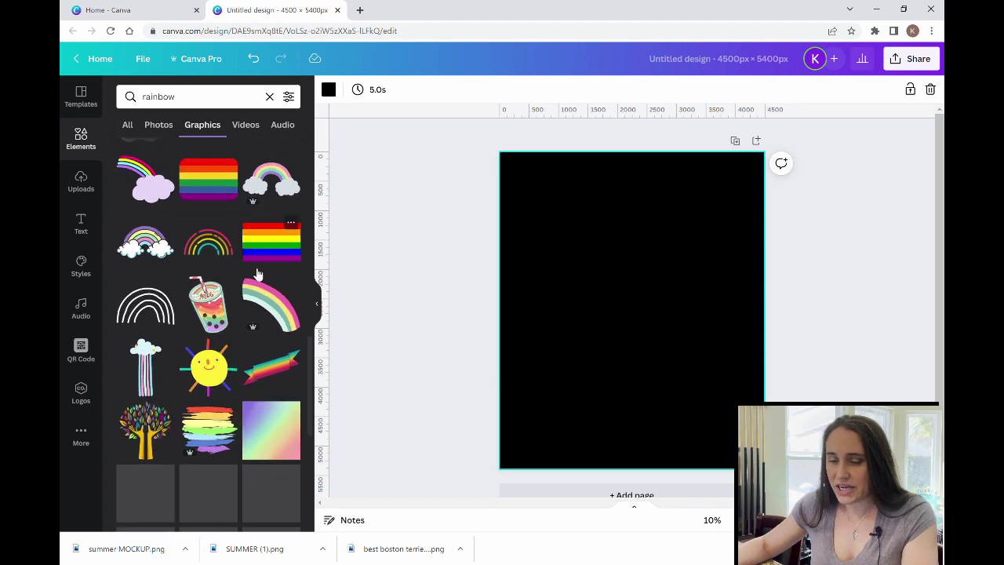
scroll(259, 273, down, 3)
scroll(174, 321, down, 3)
scroll(229, 290, down, 3)
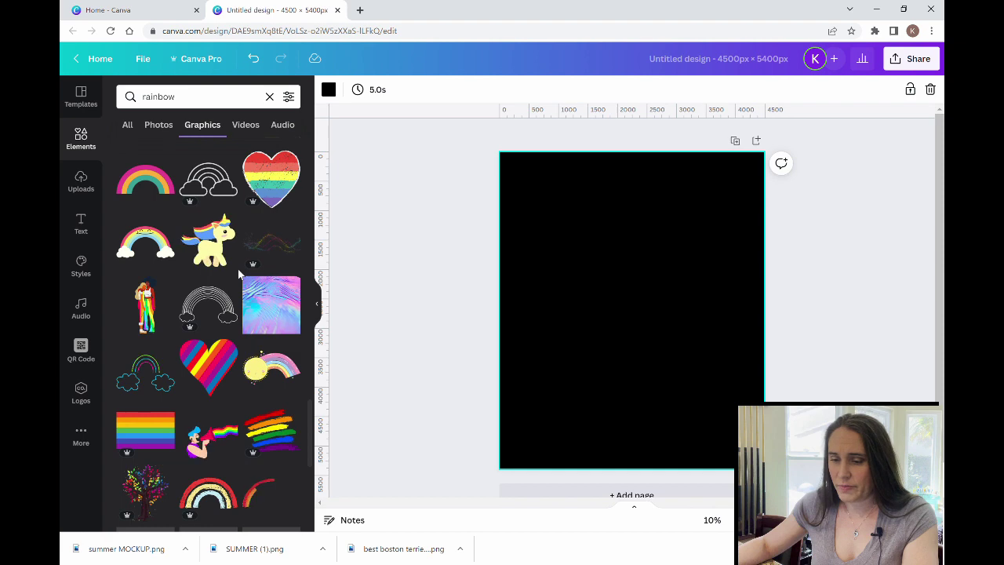
scroll(240, 272, down, 10)
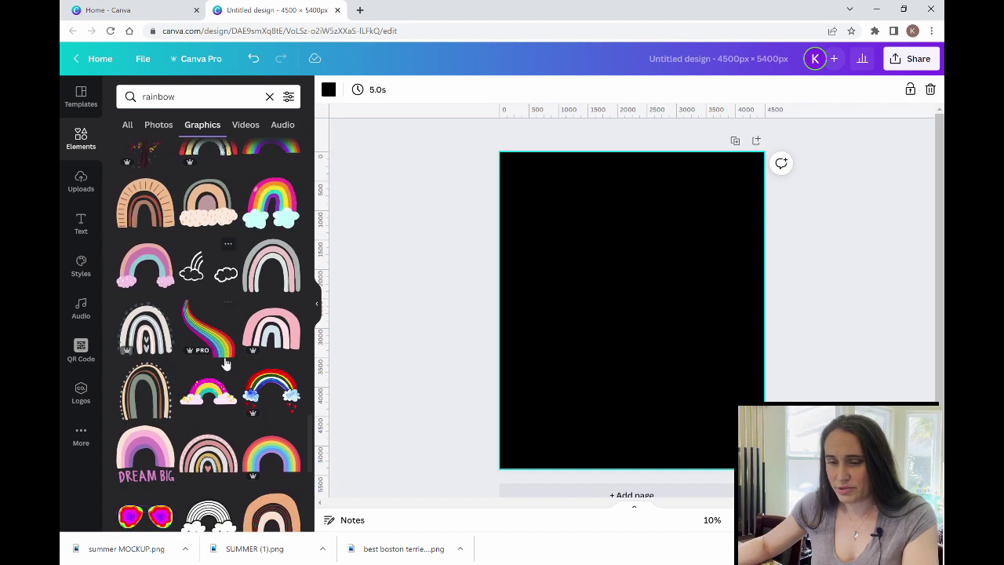
click(145, 329)
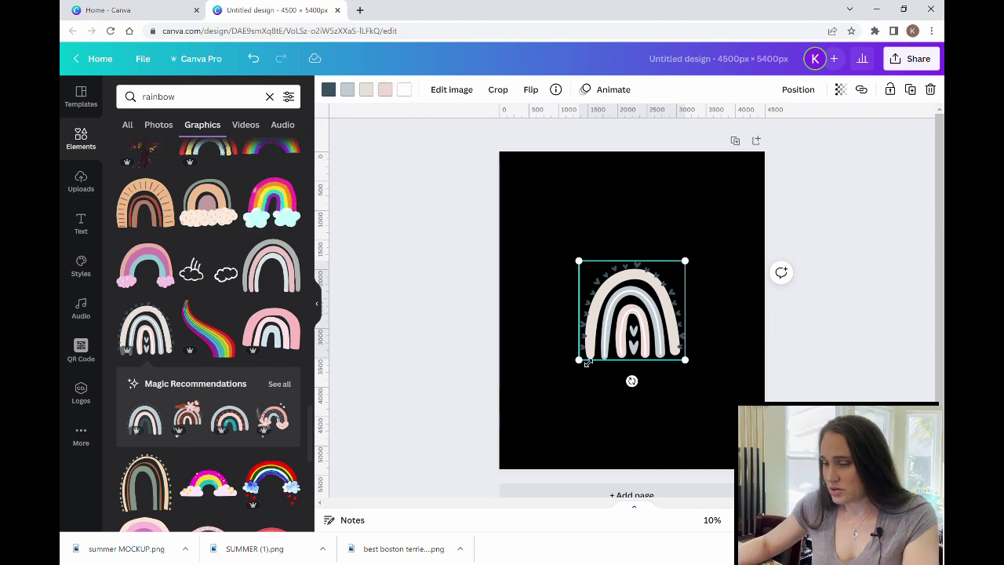
Enlarge the rainbow to nearly the page's full width and centre it in the upper part of the page.
drag(591, 361, 530, 407)
mouse_move(690, 273)
mouse_down()
mouse_move(780, 202)
mouse_move(675, 267)
mouse_move(684, 264)
mouse_up()
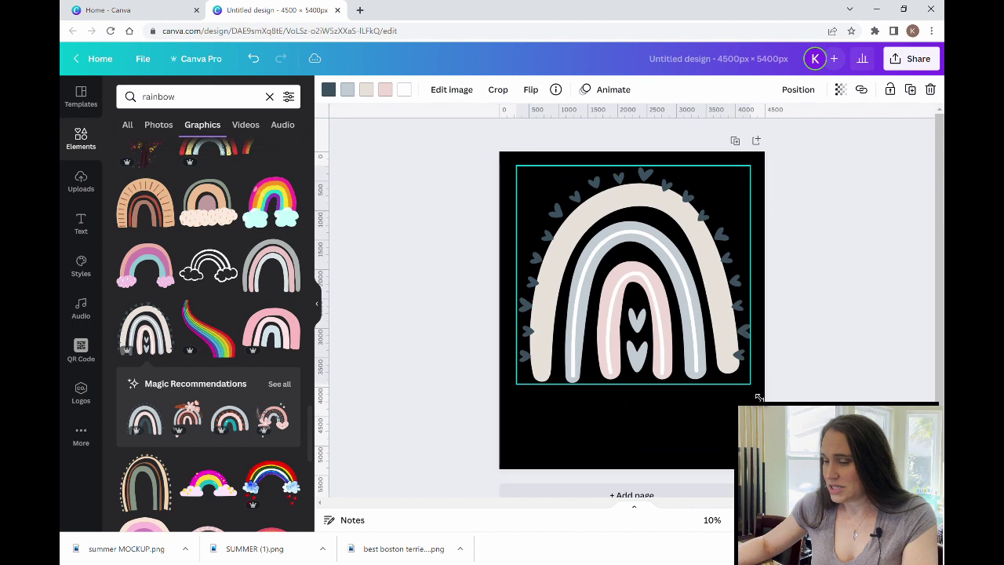
drag(699, 336, 698, 336)
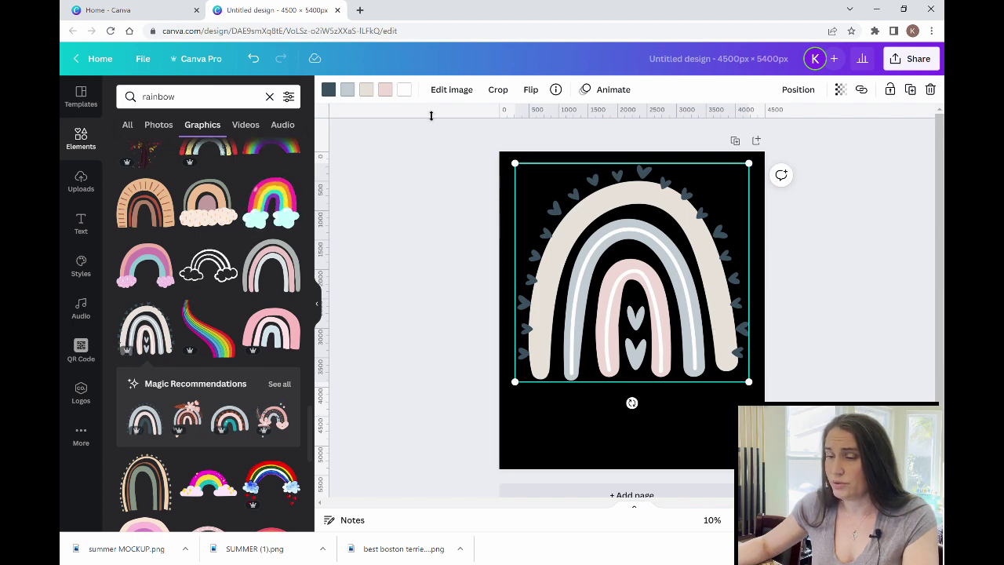
Recolour the rainbow's inner arch light blue and its middle arch and centre hearts violet-blue.
click(385, 89)
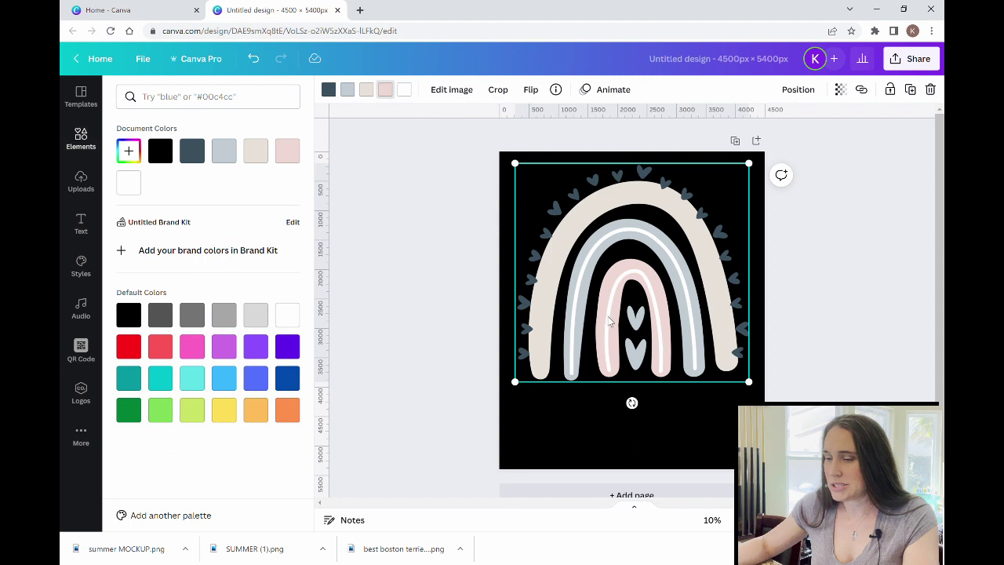
click(231, 384)
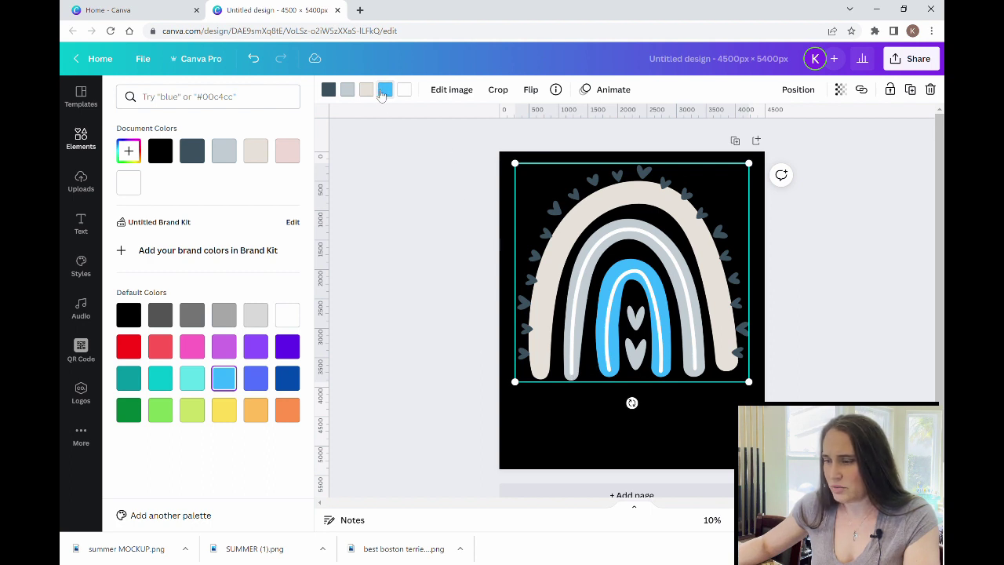
click(352, 91)
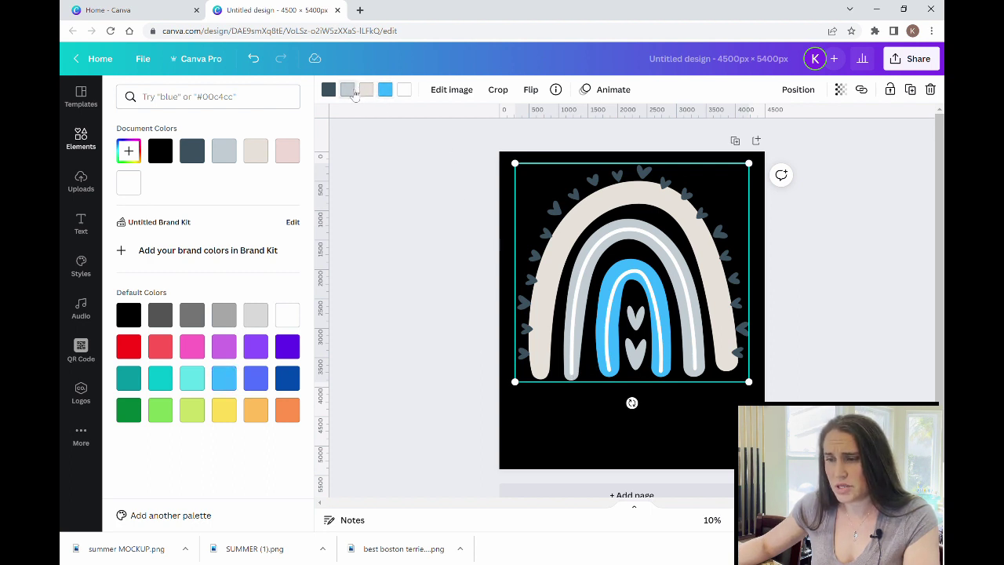
click(260, 381)
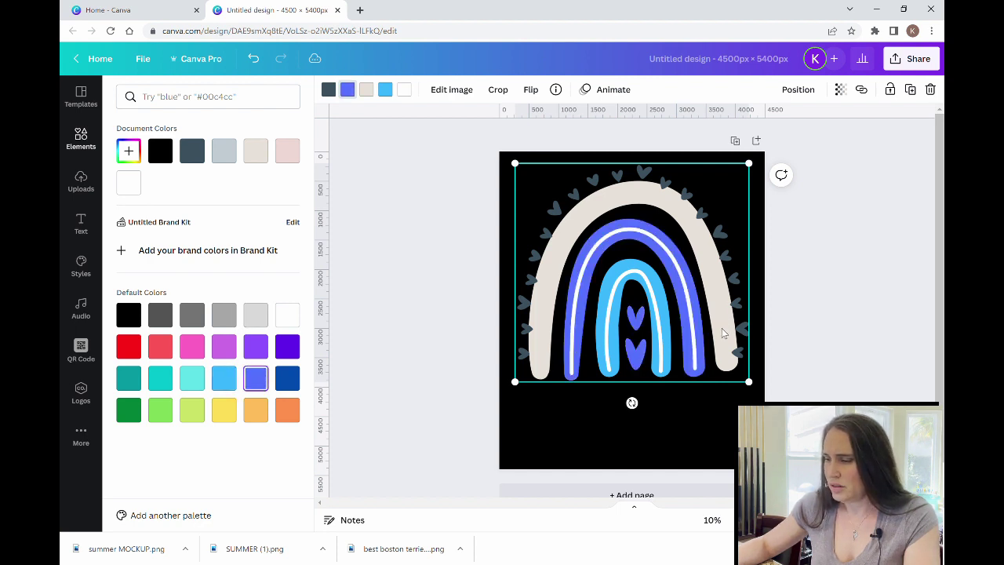
Recolour the rainbow's outer arch with the custom light blue #7EB3FA.
click(371, 93)
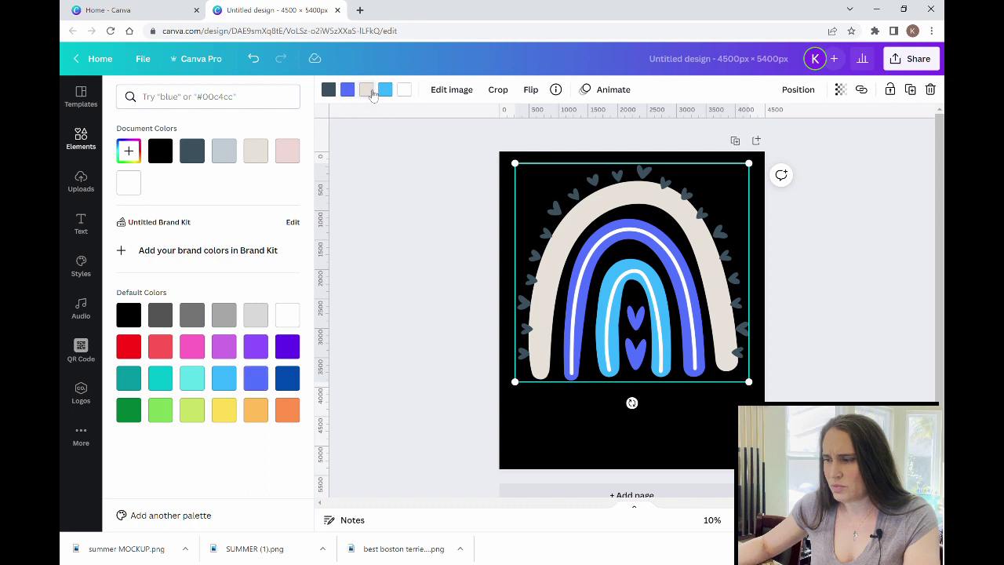
click(292, 381)
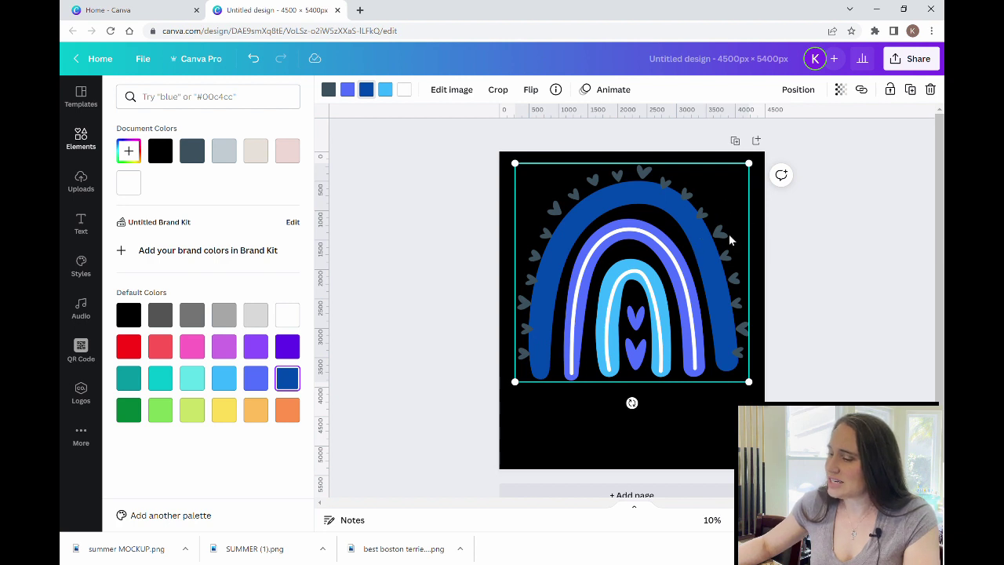
click(129, 152)
drag(282, 198, 284, 190)
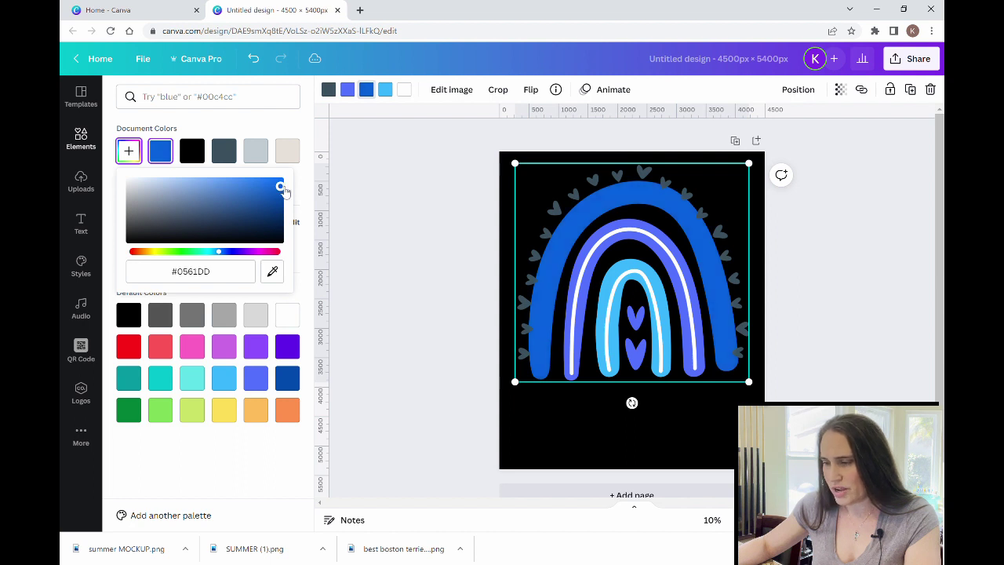
drag(241, 221, 221, 193)
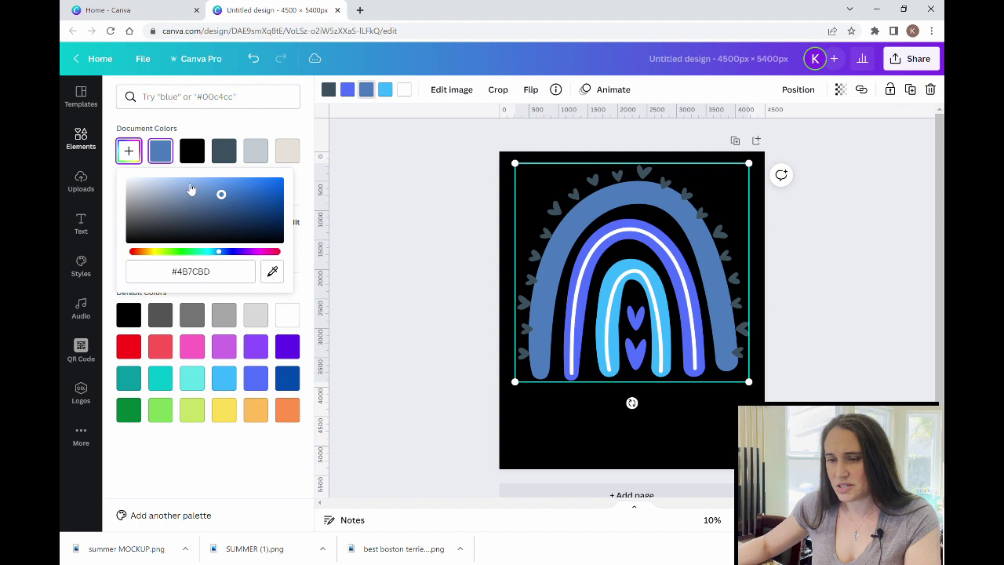
click(188, 183)
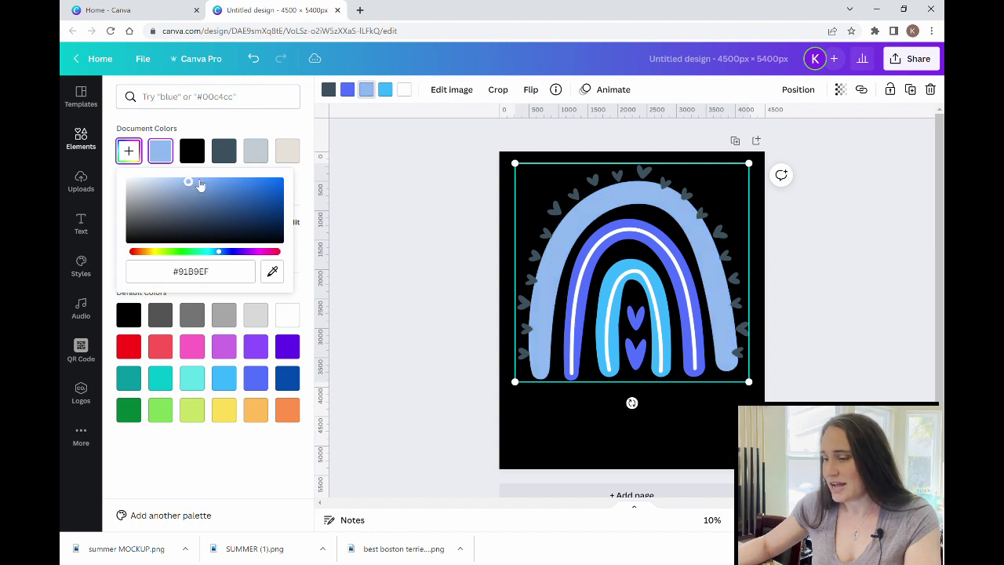
click(207, 183)
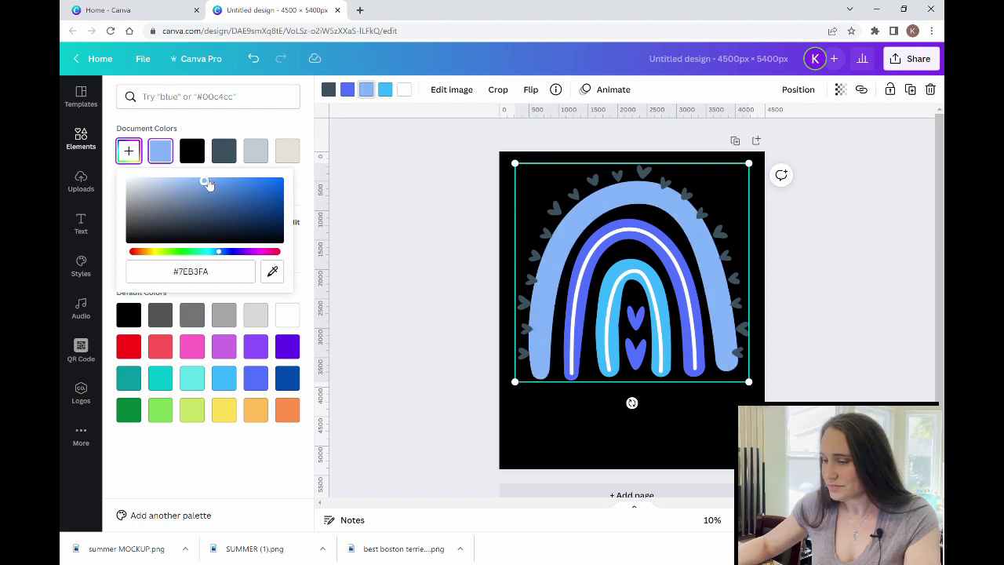
Recolour the small hearts around the rainbow's outer edge white.
click(328, 89)
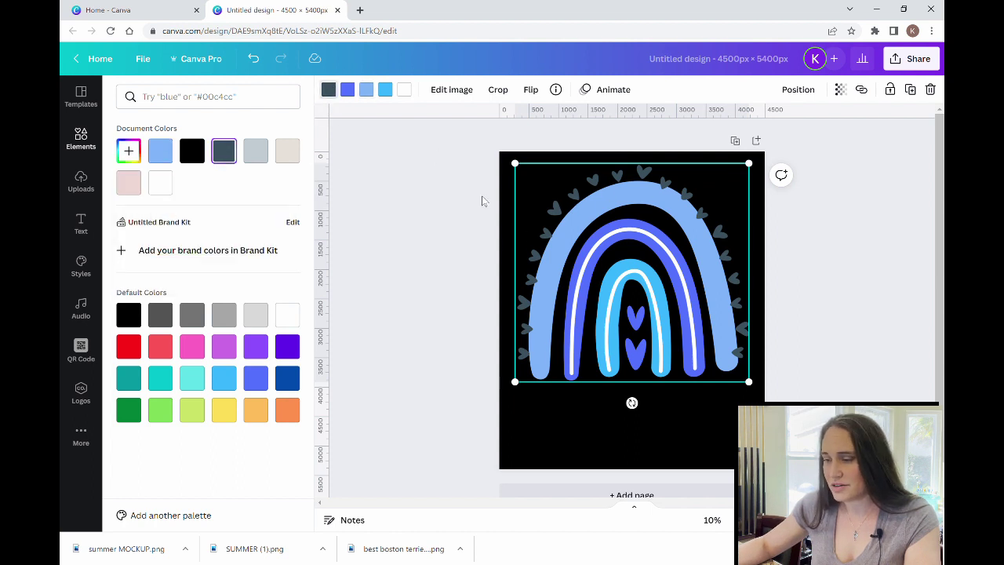
click(287, 315)
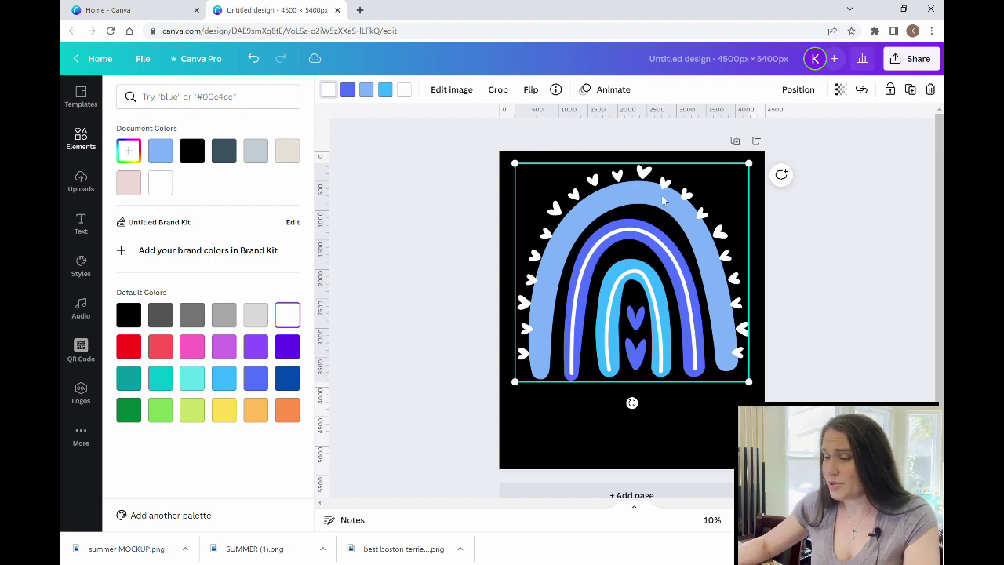
key(Escape)
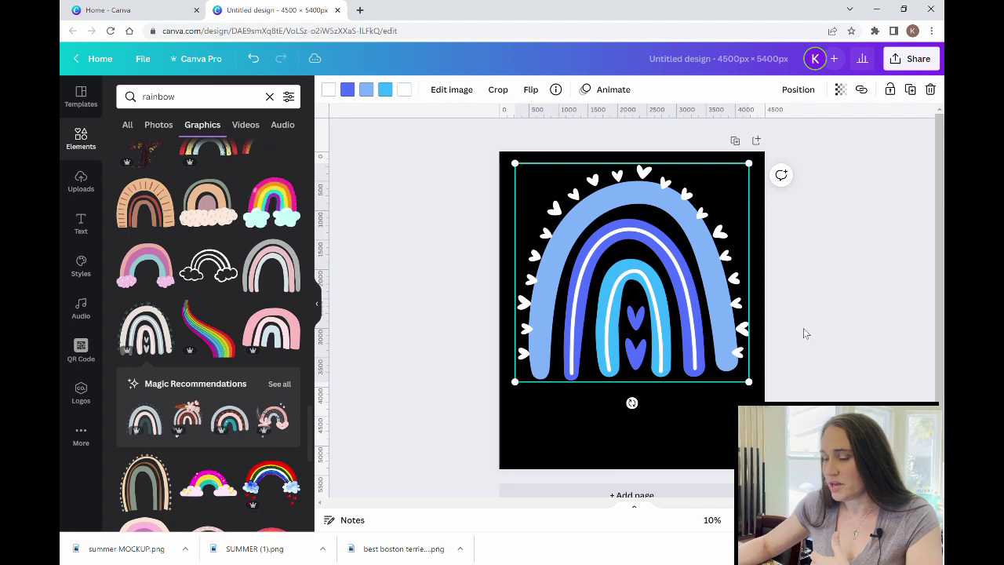
click(804, 327)
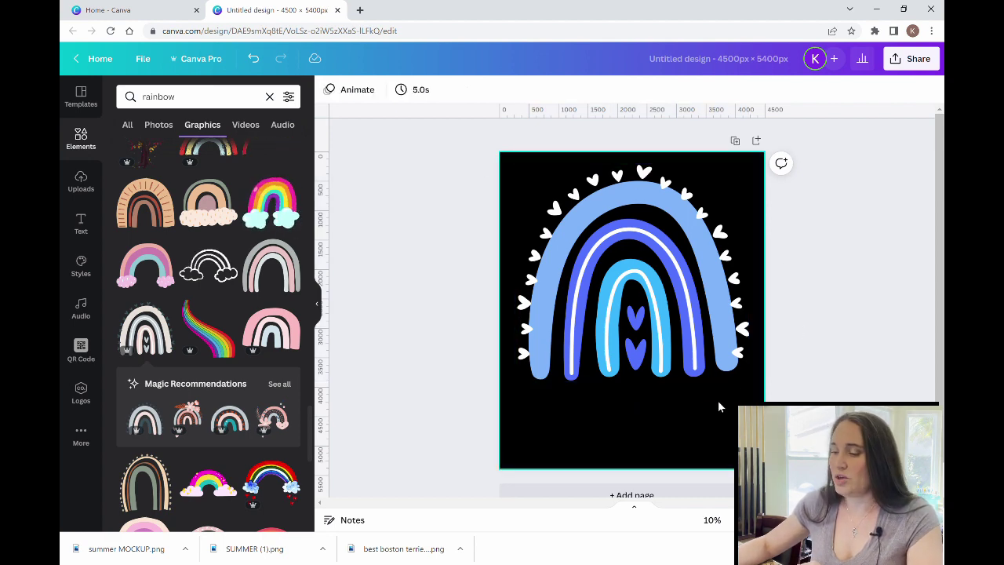
Download the design as a PNG at 4500 × 5400 px with a transparent background.
click(690, 375)
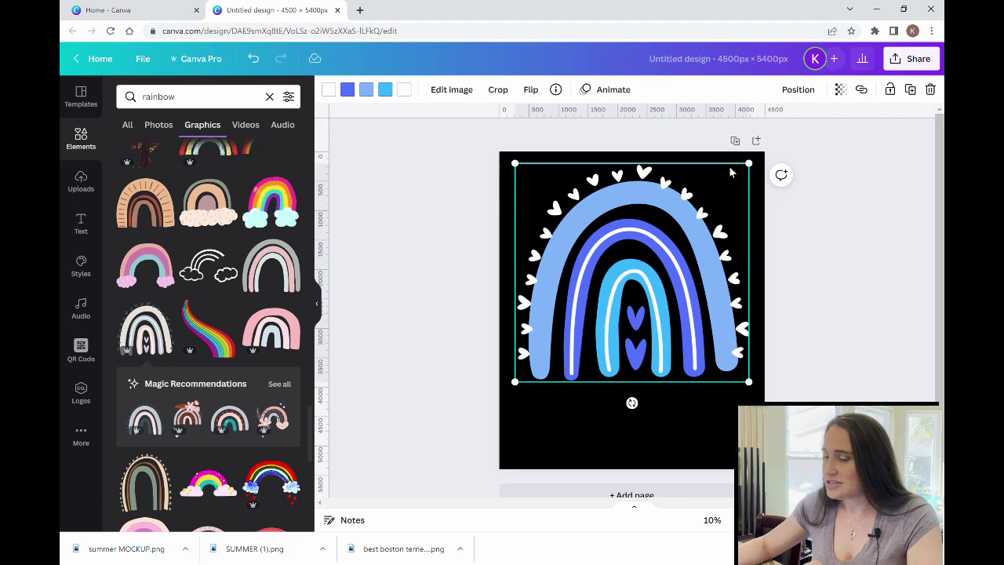
click(911, 58)
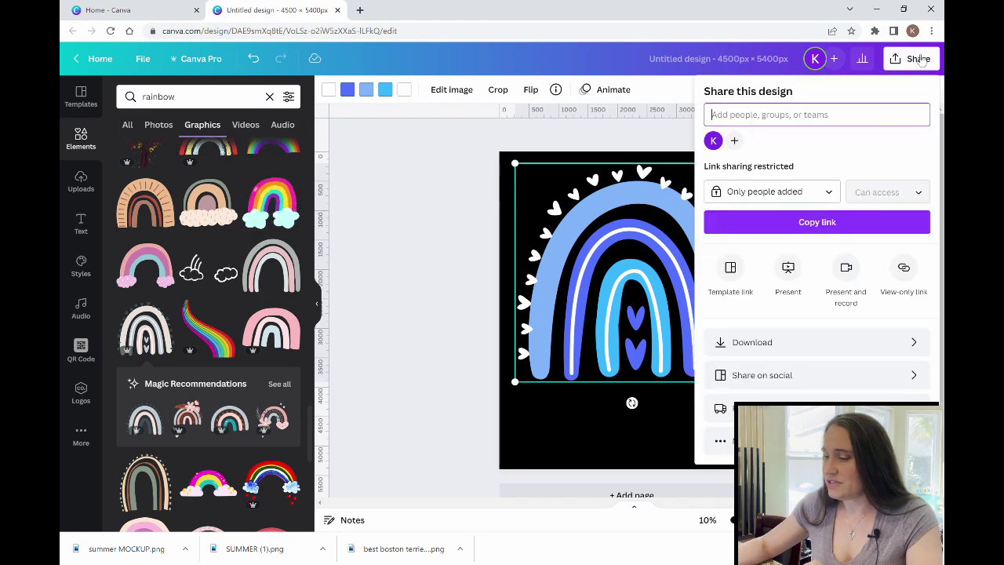
click(914, 342)
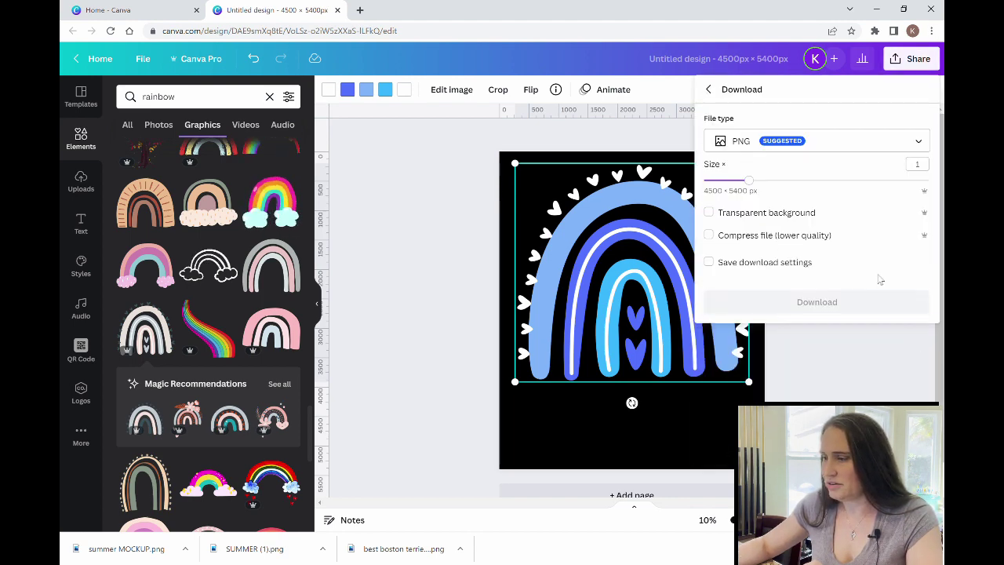
click(732, 213)
click(817, 302)
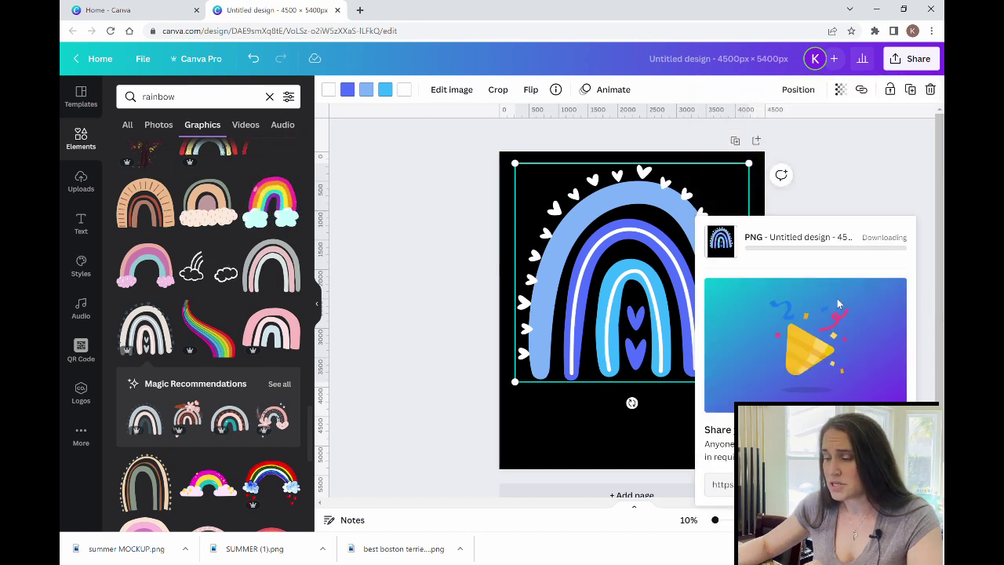
Replace the rainbow graphic with the downloaded Untitled design (28).png and move it up toward the top of the page.
click(317, 303)
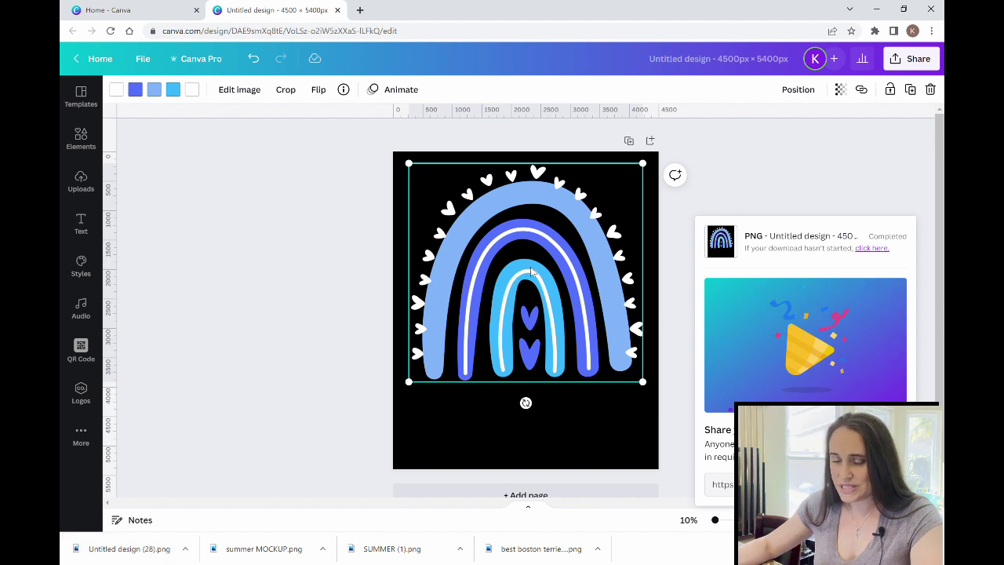
key(Delete)
drag(122, 548, 426, 324)
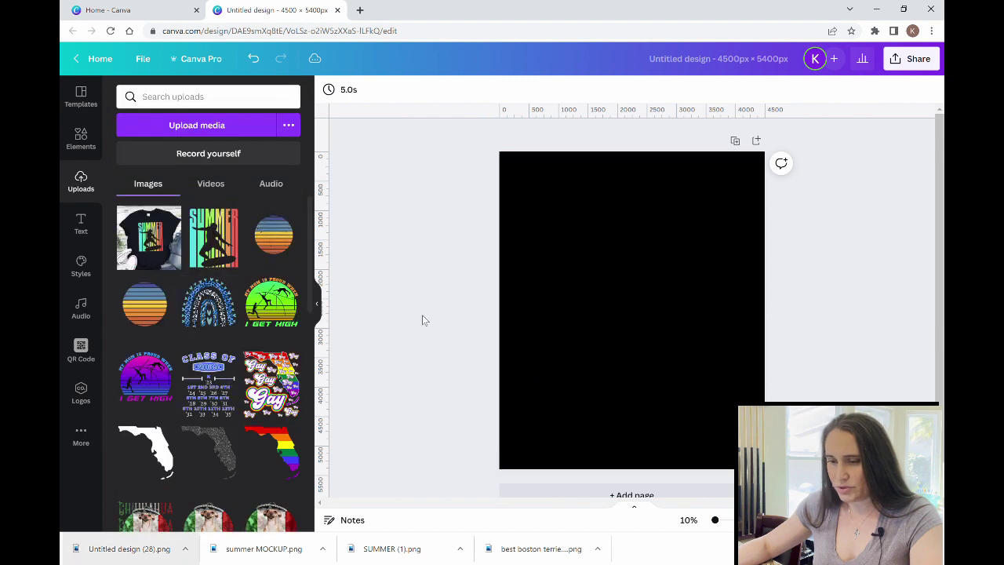
click(318, 307)
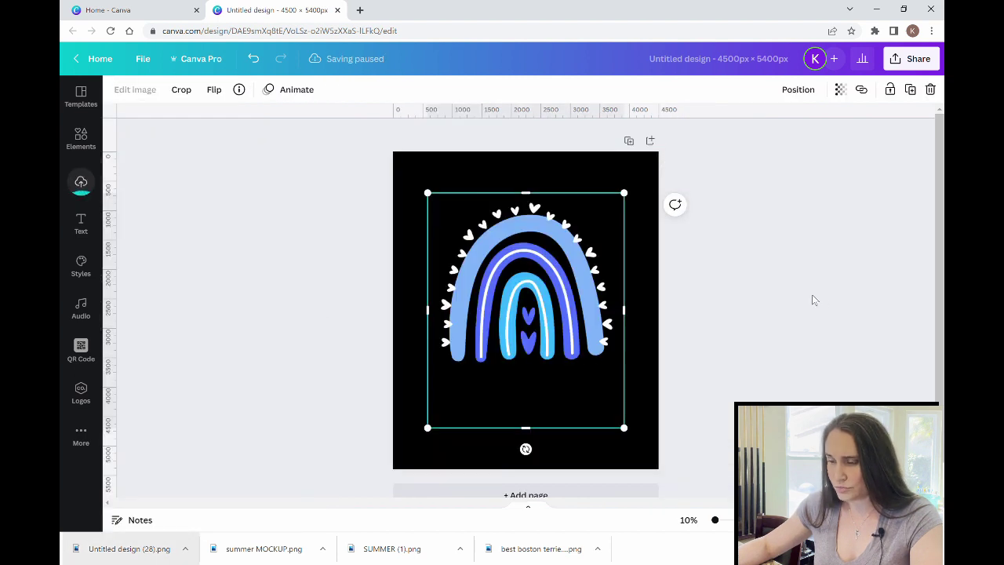
drag(587, 306, 584, 284)
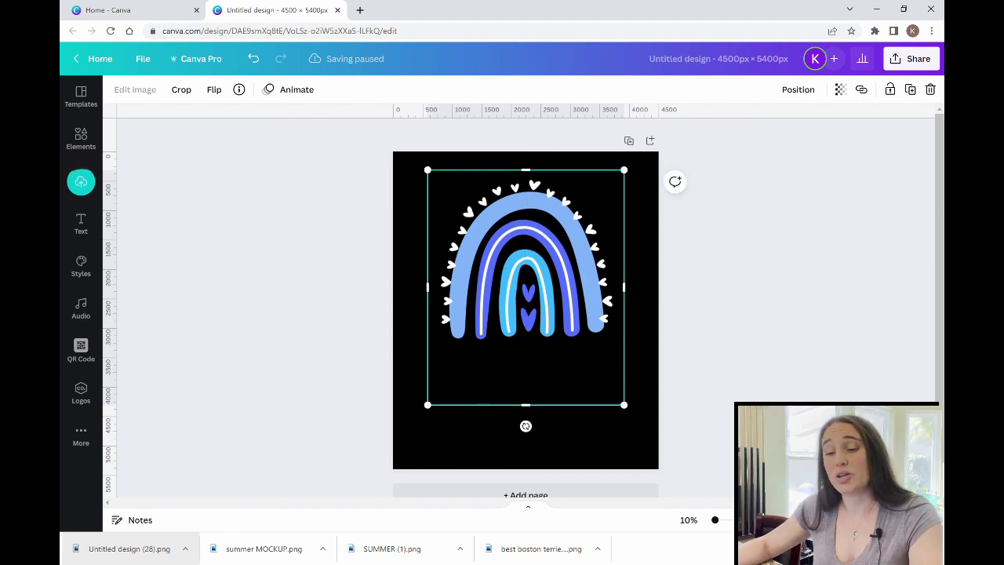
Crop the empty area beneath the rainbow image and enlarge it to span the full page width near the top.
drag(534, 408, 536, 358)
click(605, 427)
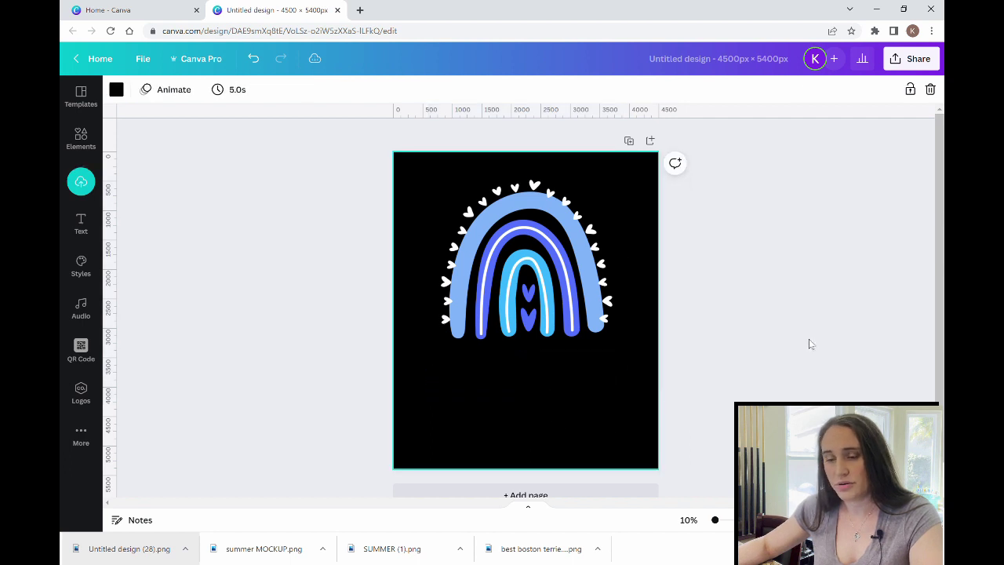
click(532, 264)
drag(437, 357, 406, 393)
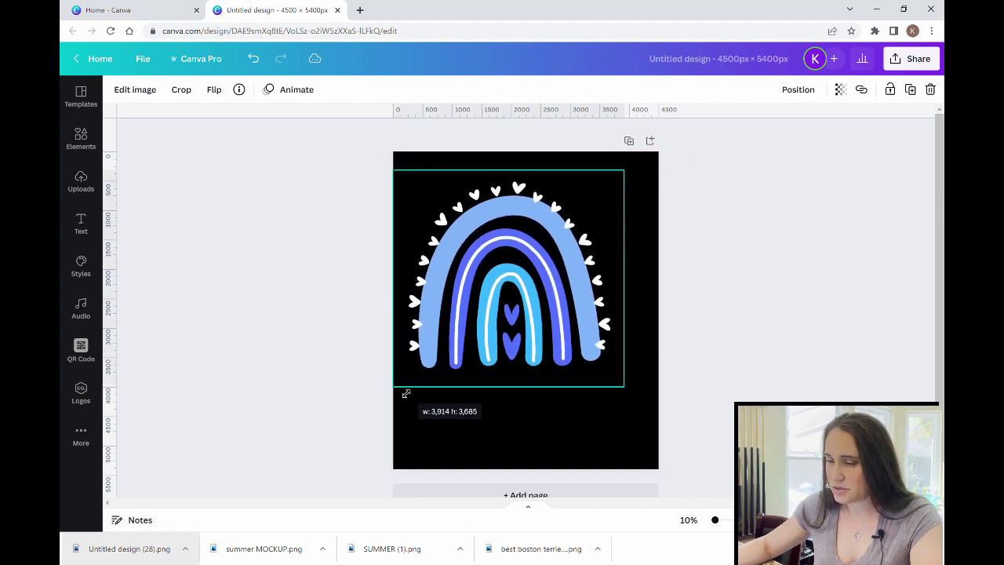
drag(625, 169, 675, 154)
mouse_move(578, 278)
mouse_down()
mouse_move(578, 292)
mouse_move(572, 282)
mouse_up()
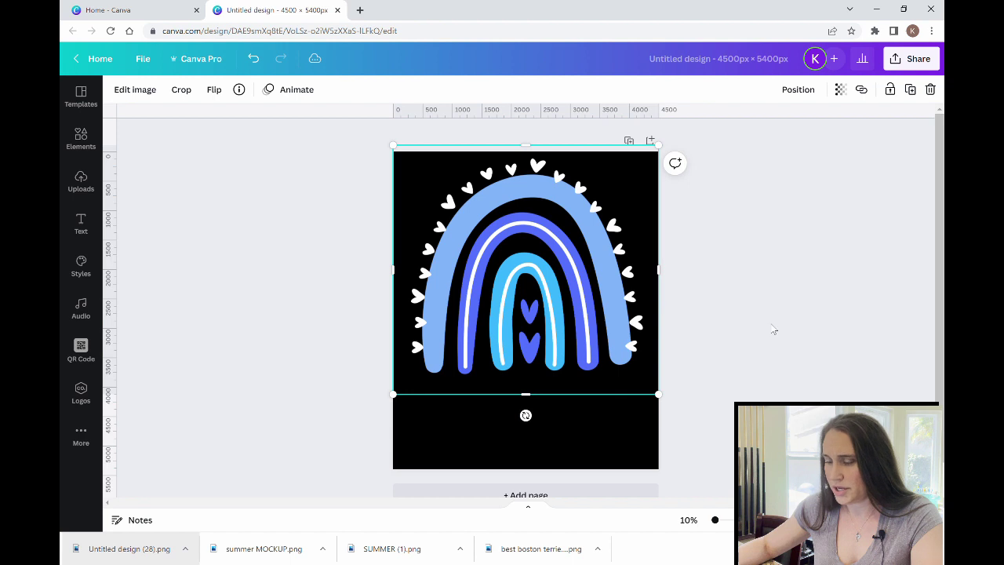
click(785, 353)
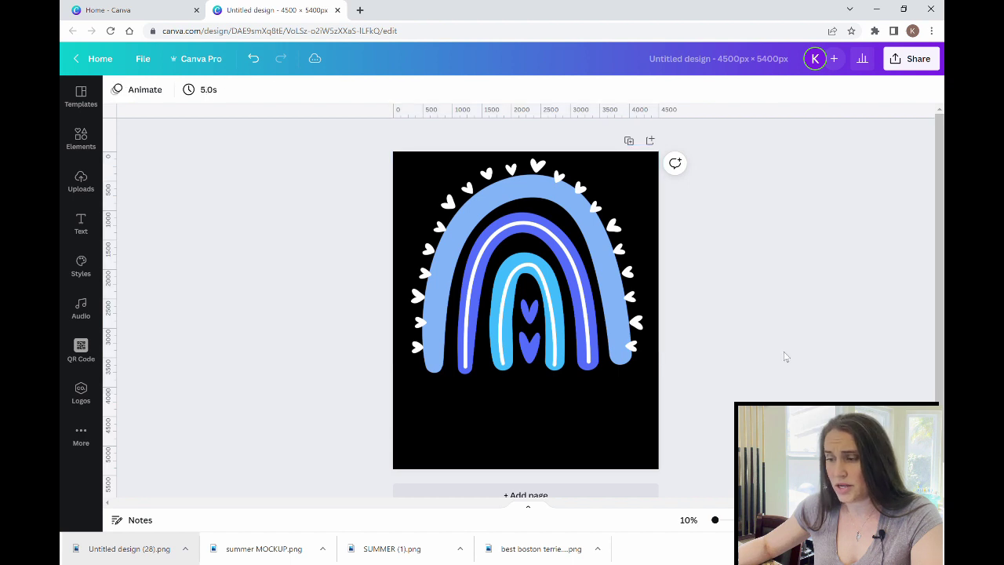
Duplicate the rainbow image and align the copy exactly over the original.
click(577, 265)
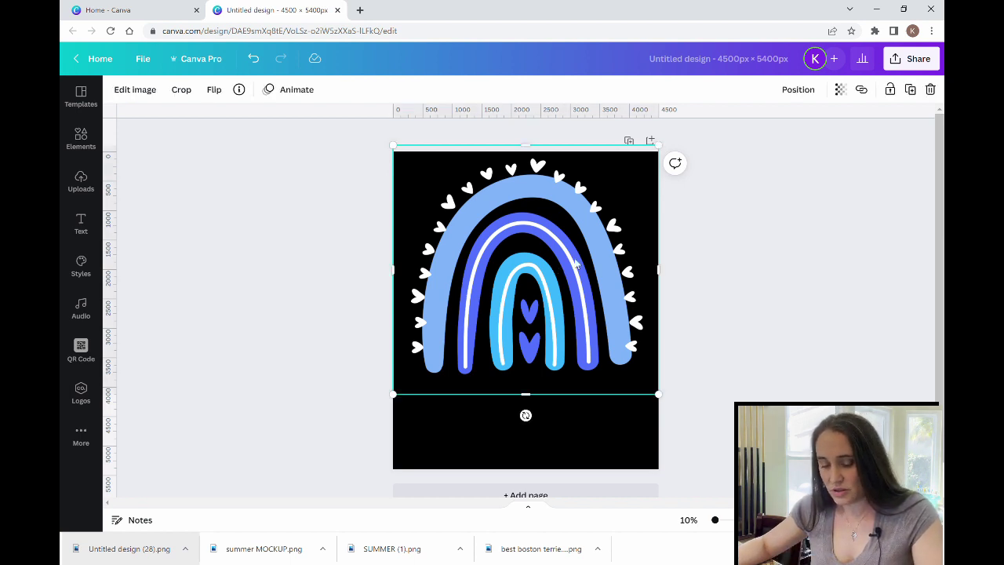
click(784, 259)
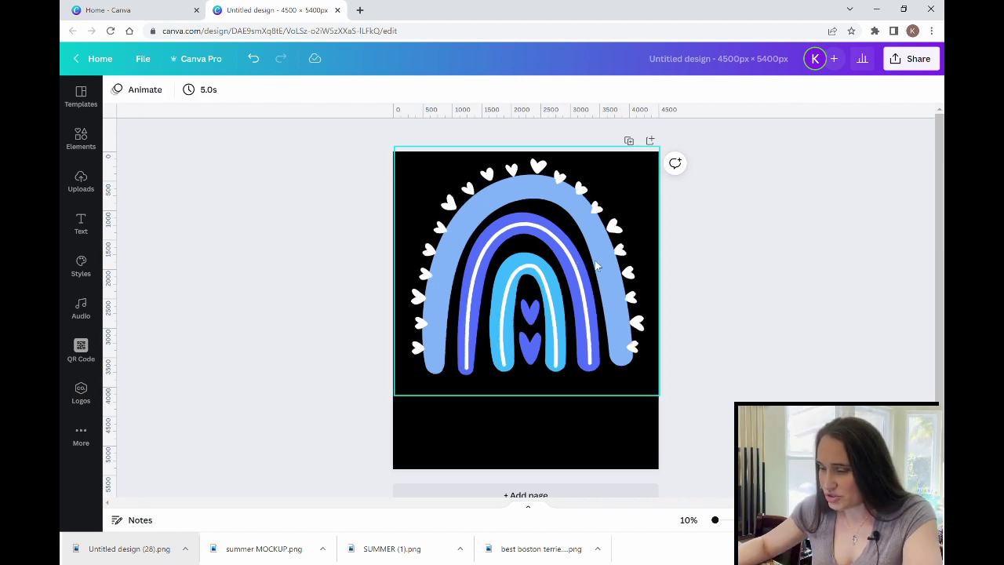
double_click(585, 319)
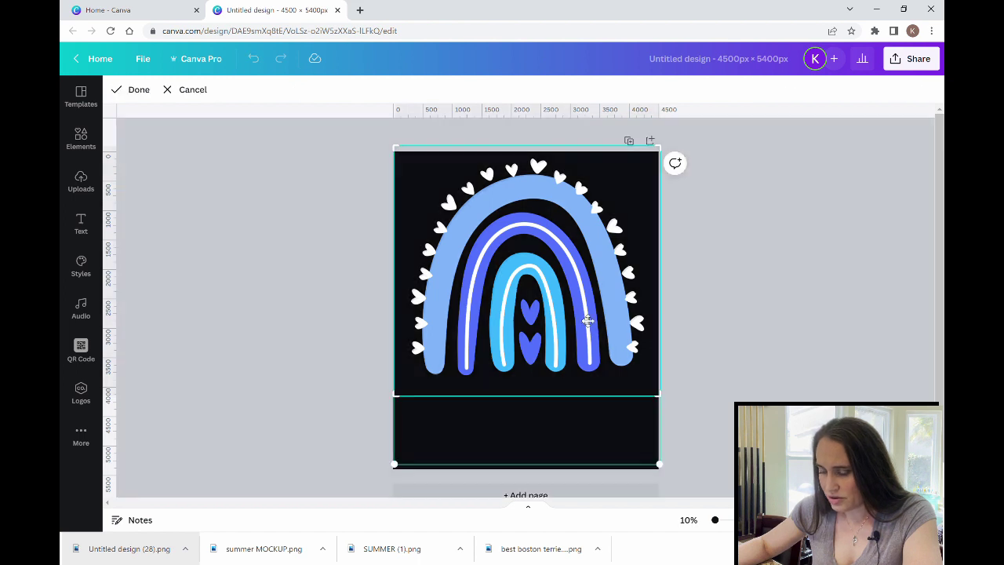
key(Return)
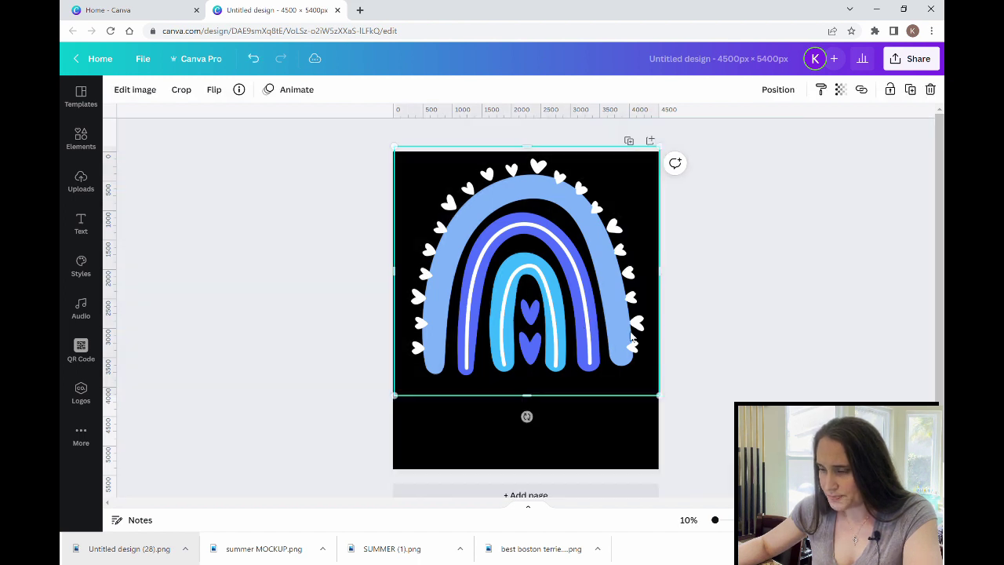
drag(610, 320, 614, 326)
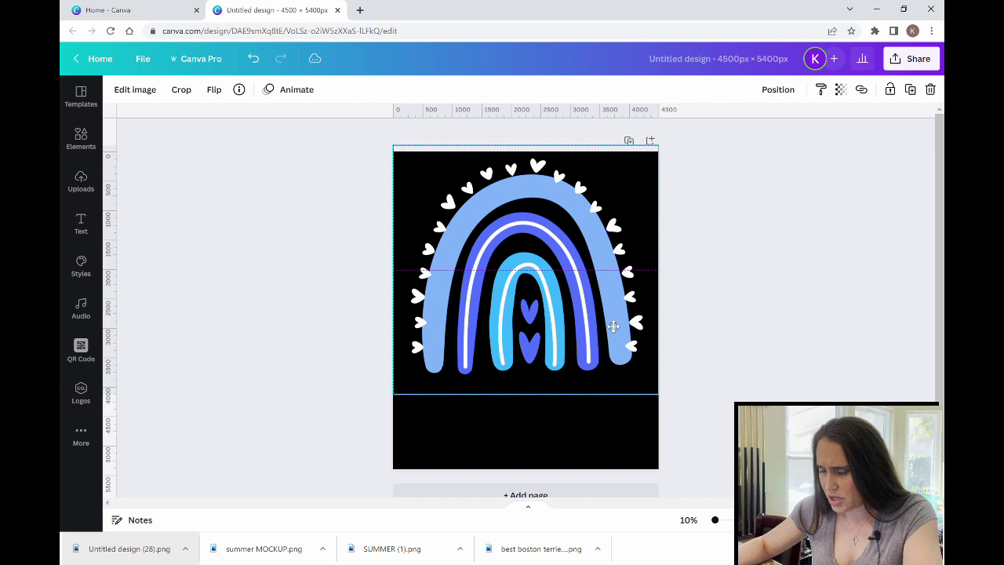
click(747, 334)
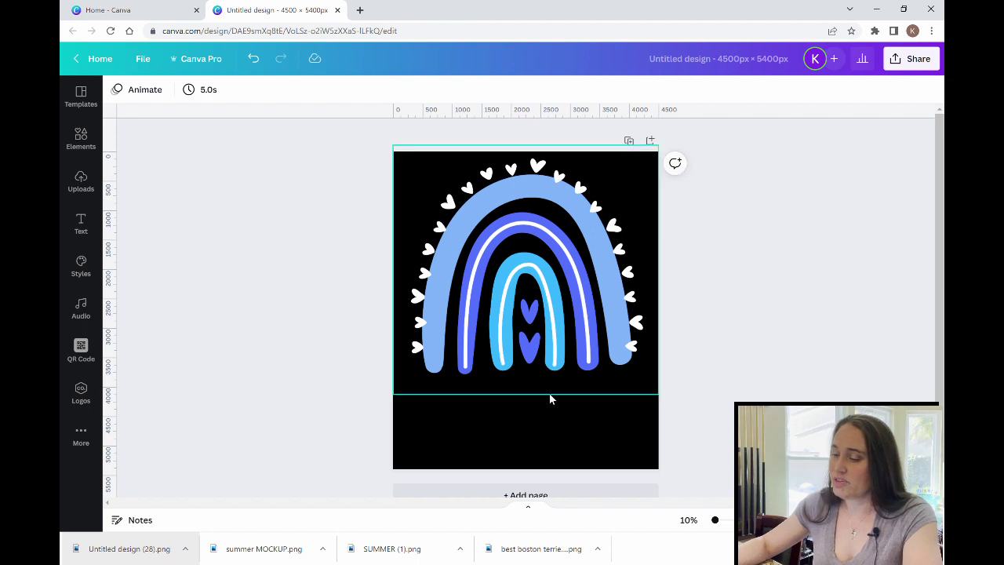
Crop the top rainbow copy from its left edge to about the page's vertical centre, keeping only the right half.
click(548, 273)
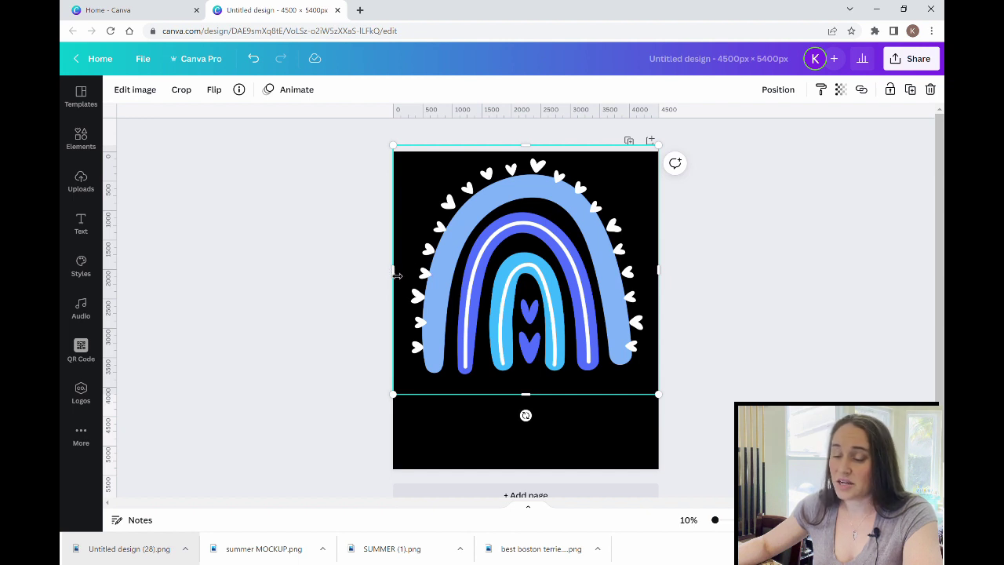
drag(397, 274, 520, 289)
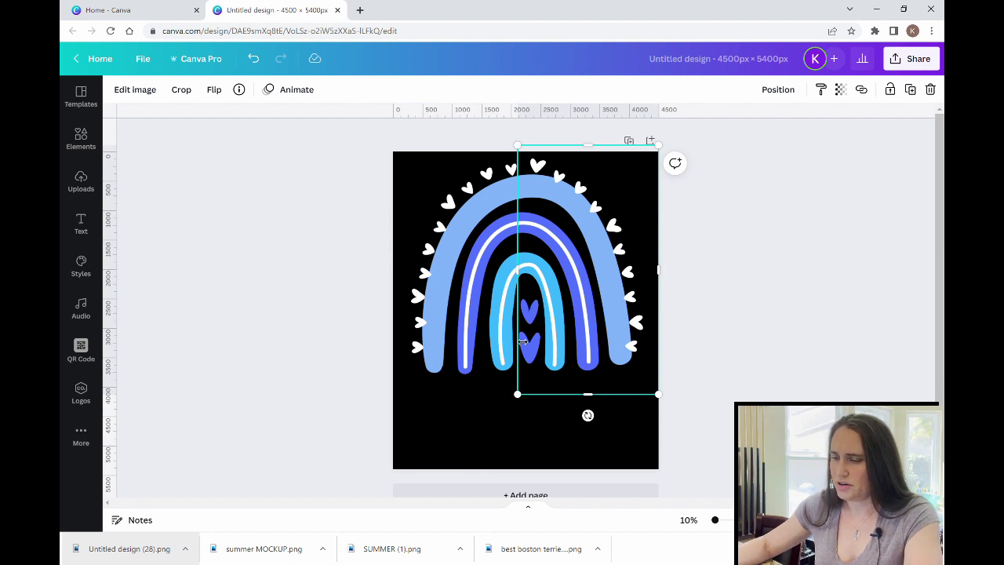
click(737, 294)
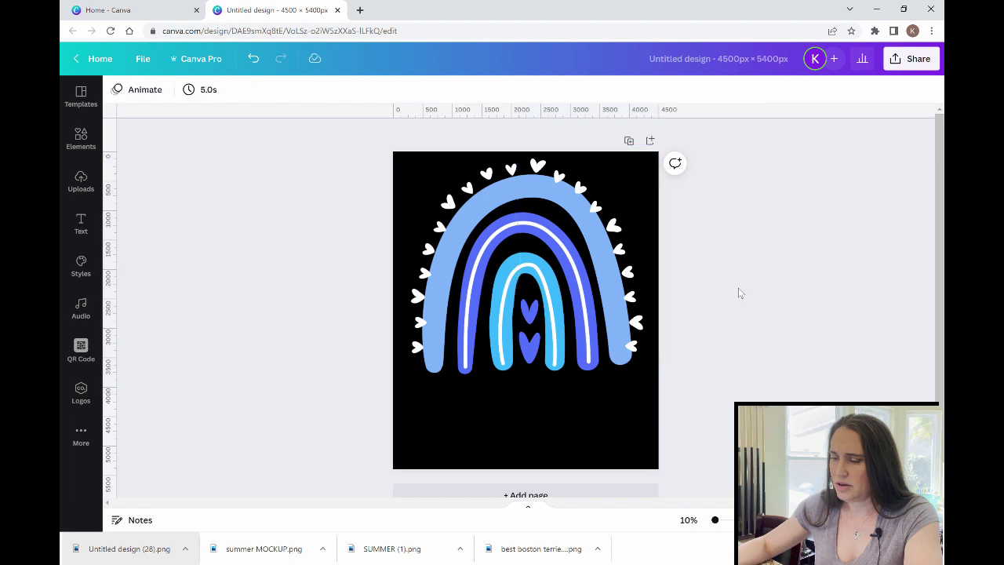
Crop the lower edge of the underlying rainbow copy so that its left legs end just above the lower inner heart.
double_click(470, 303)
key(Escape)
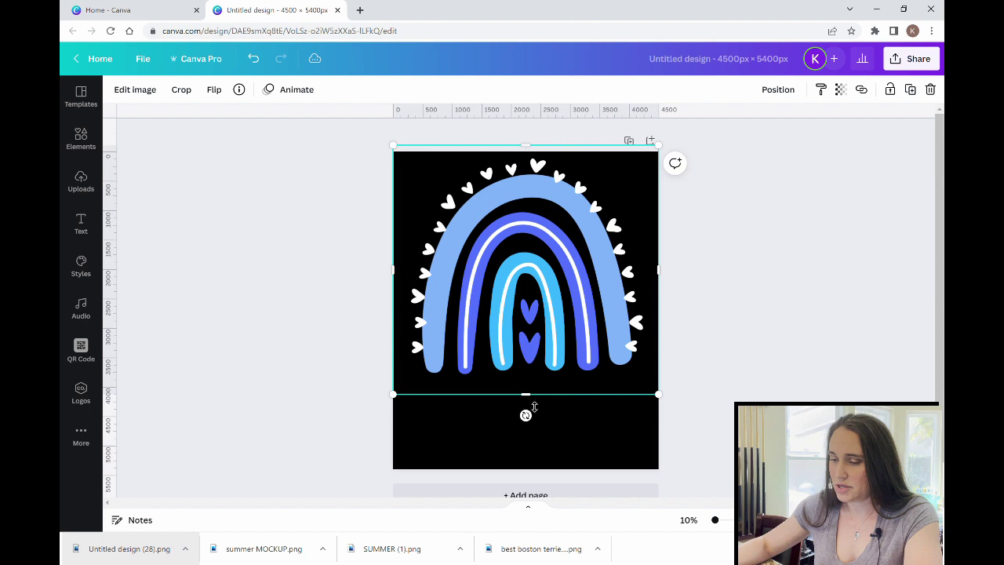
drag(531, 403, 542, 344)
click(451, 352)
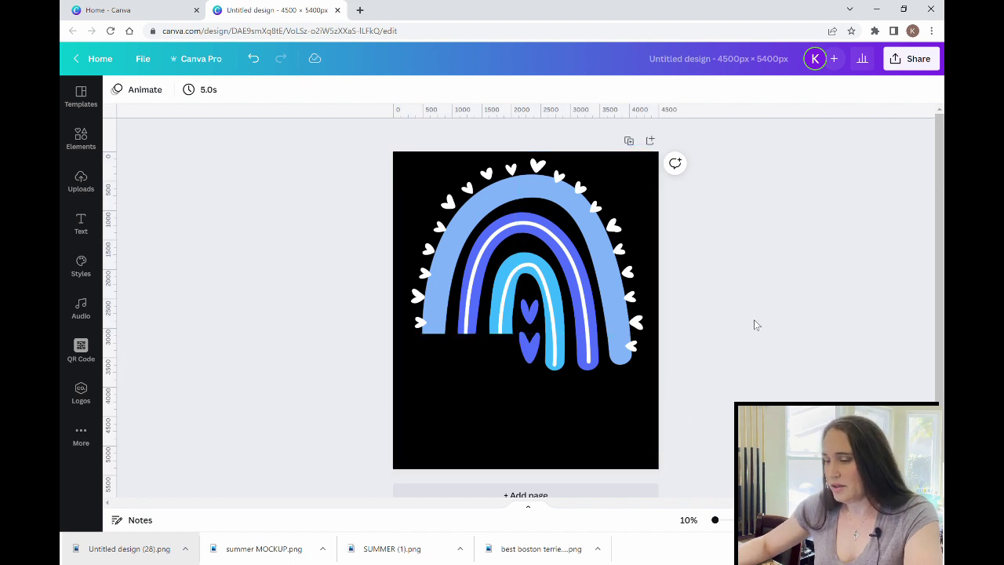
click(471, 316)
mouse_move(532, 340)
mouse_down()
mouse_move(532, 264)
mouse_move(531, 372)
mouse_move(524, 345)
mouse_up()
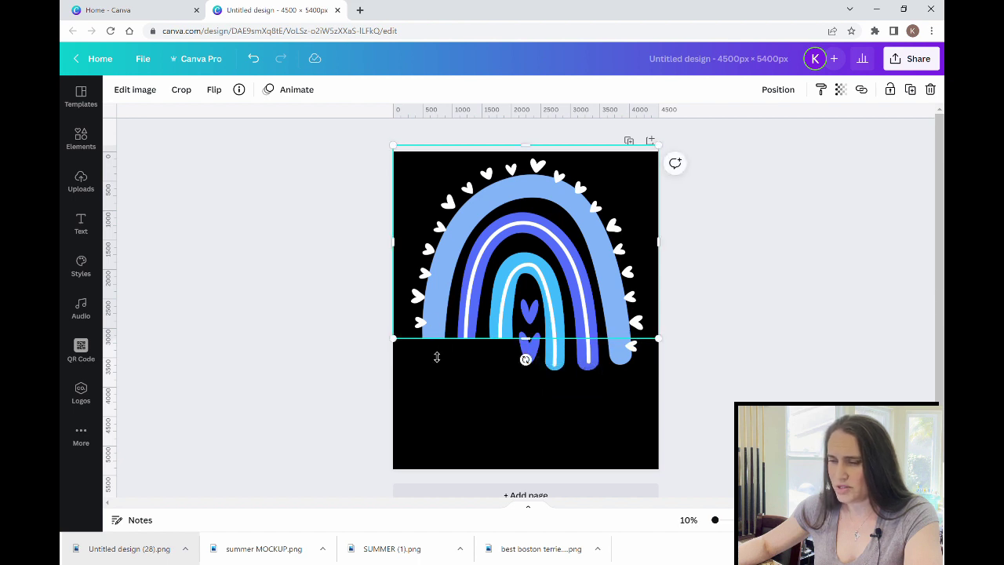
click(747, 318)
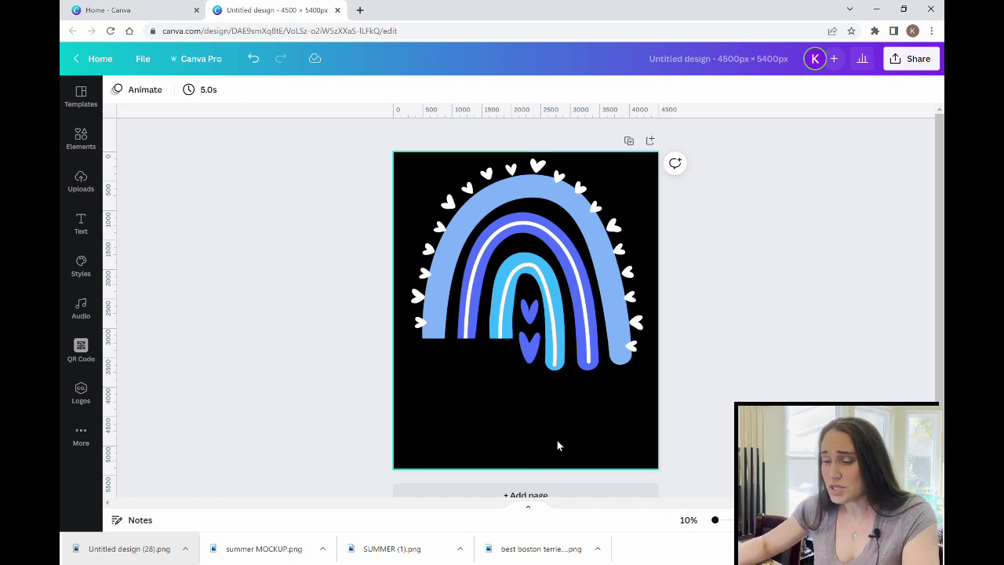
Add a text box reading IN APRIL and colour it white.
key(t)
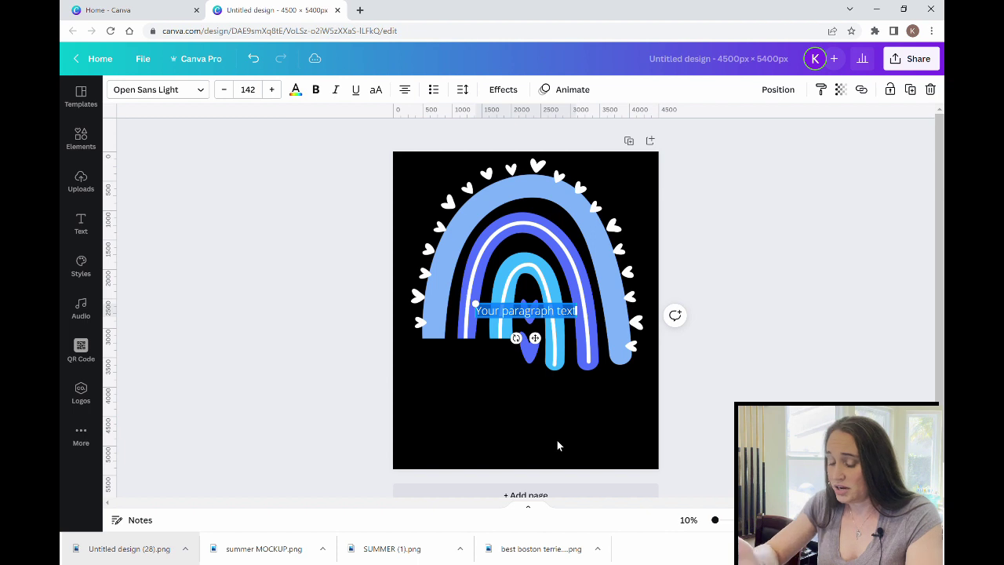
key(BackSpace)
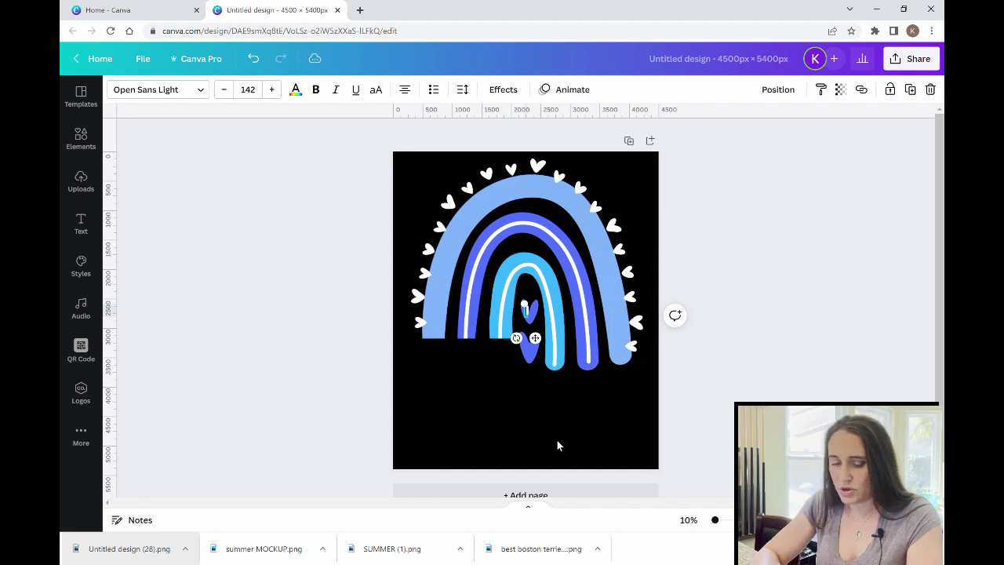
text(APRILRIL)
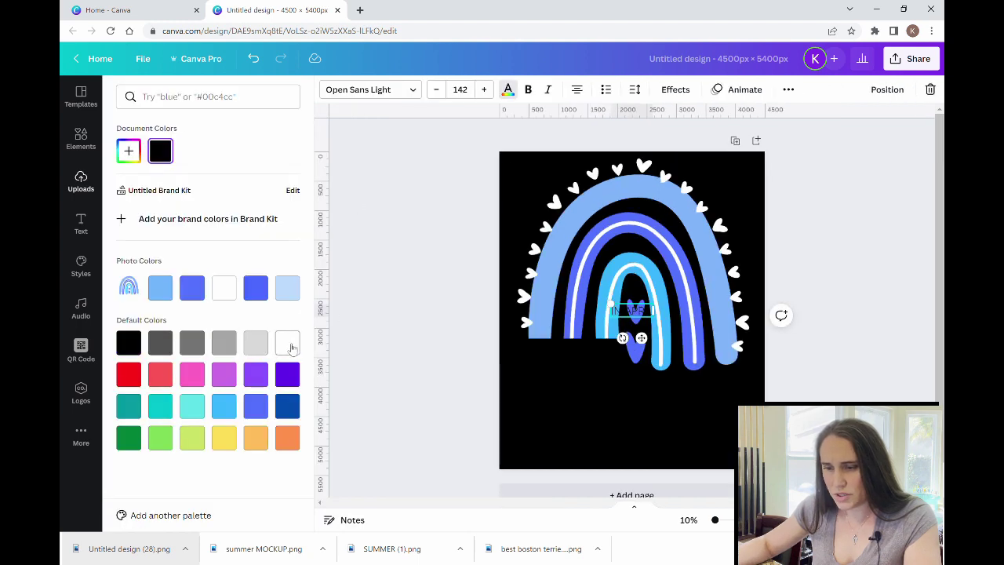
click(287, 342)
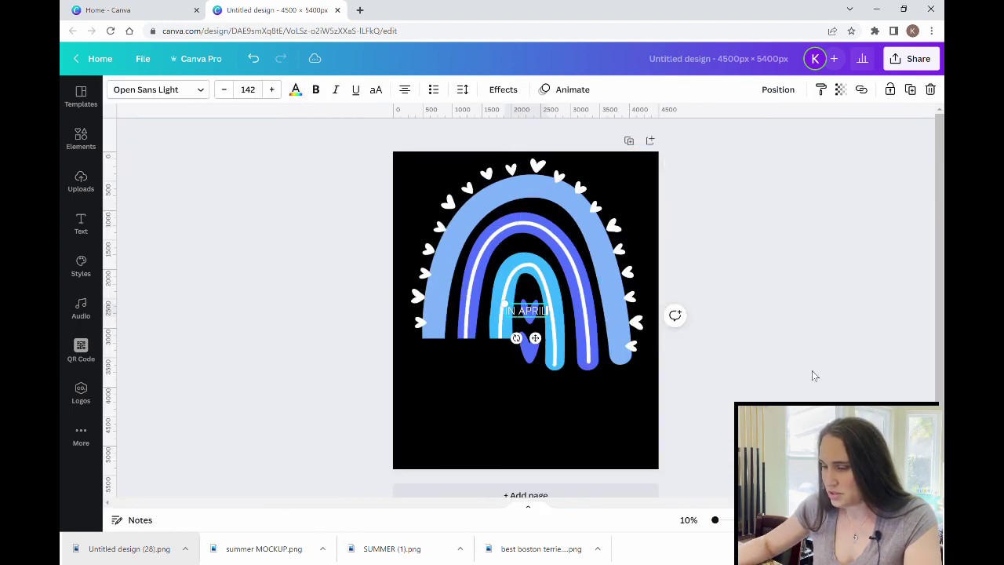
Enlarge the IN APRIL text to size 331 and place it beneath the rainbow's shortened left legs.
drag(541, 312, 529, 392)
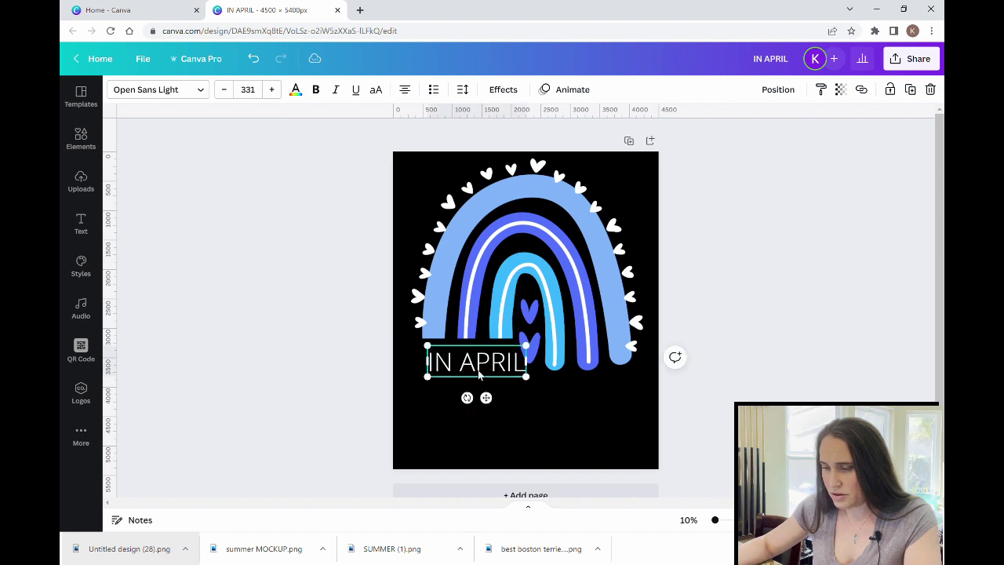
click(419, 380)
drag(480, 363, 472, 361)
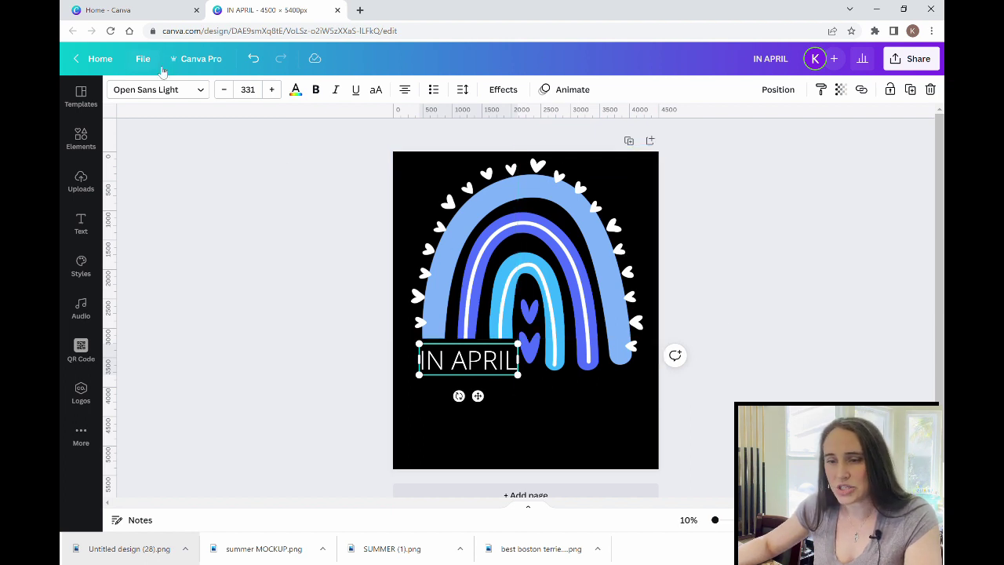
Search the handwriting fonts, try Finger Paint, and set the IN APRIL text to More Sugar Thin.
click(186, 93)
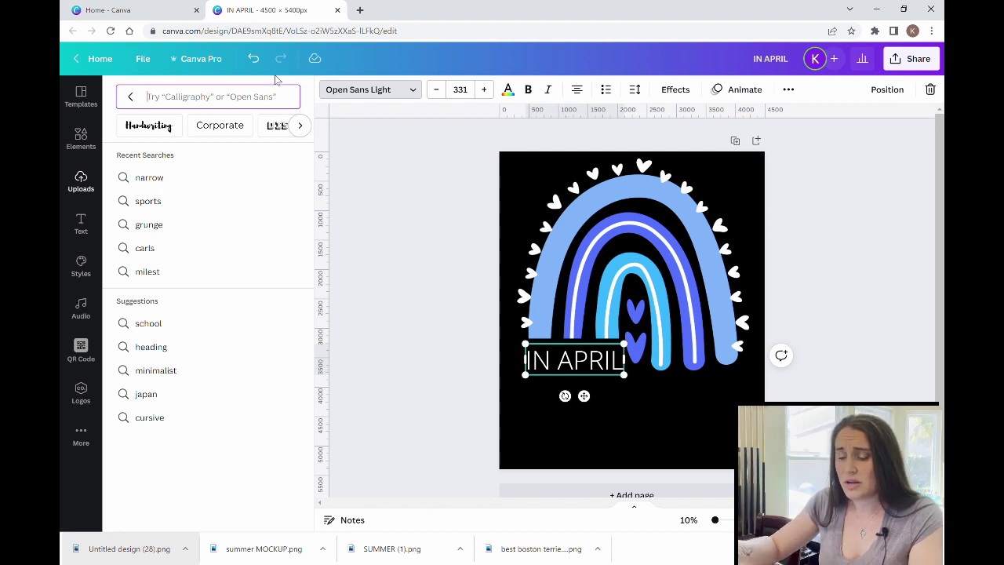
text(HAN)
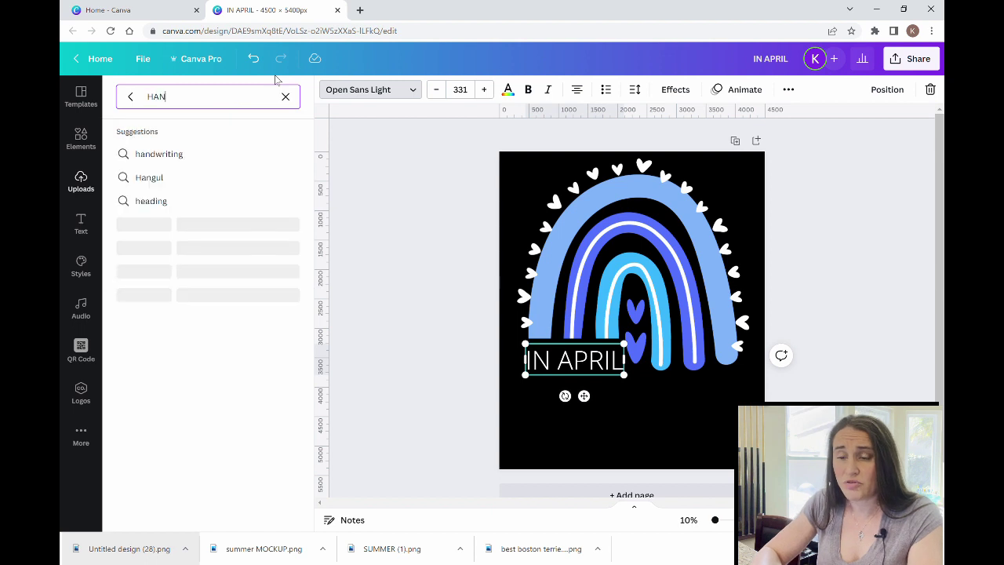
text(D)
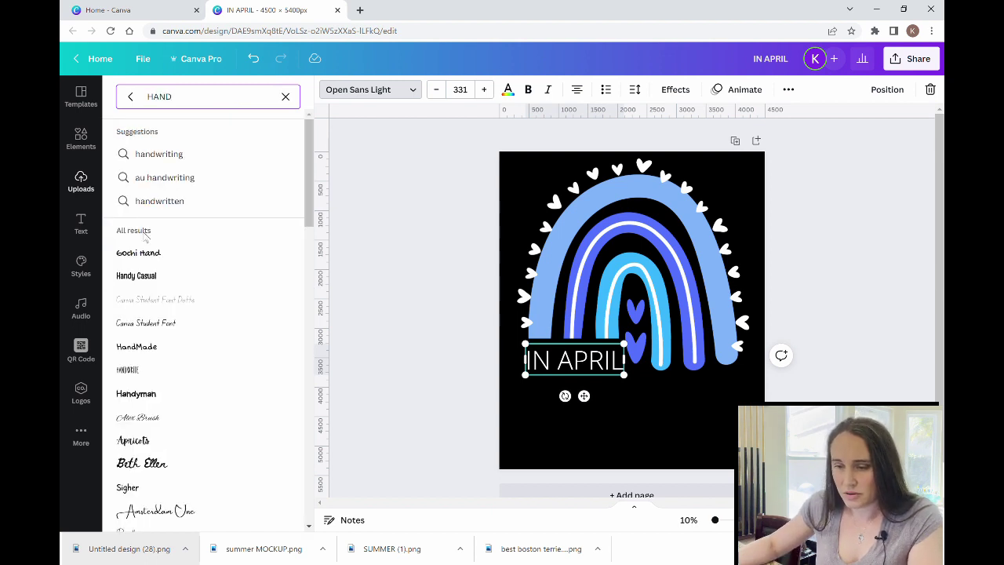
click(159, 154)
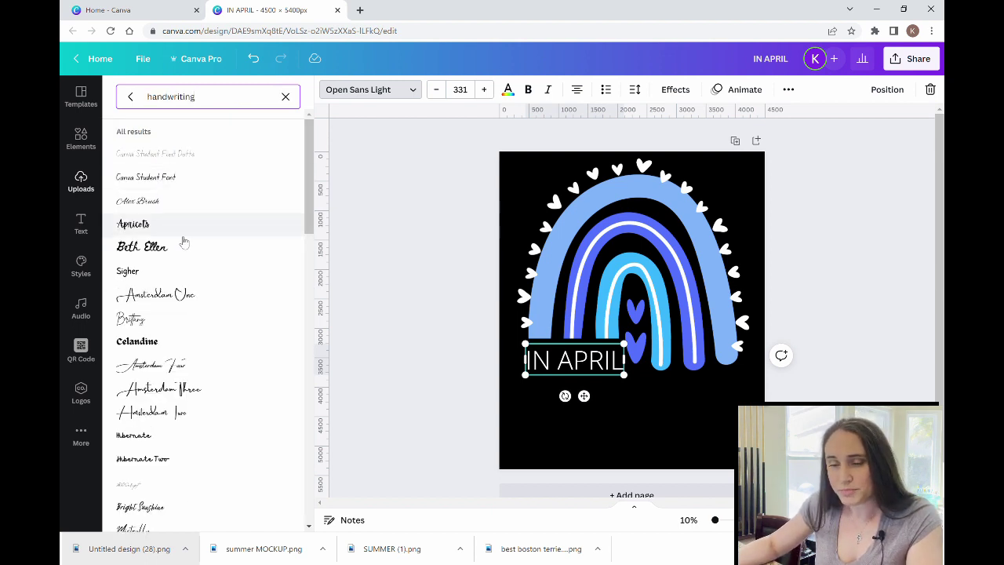
scroll(200, 208, down, 4)
click(171, 335)
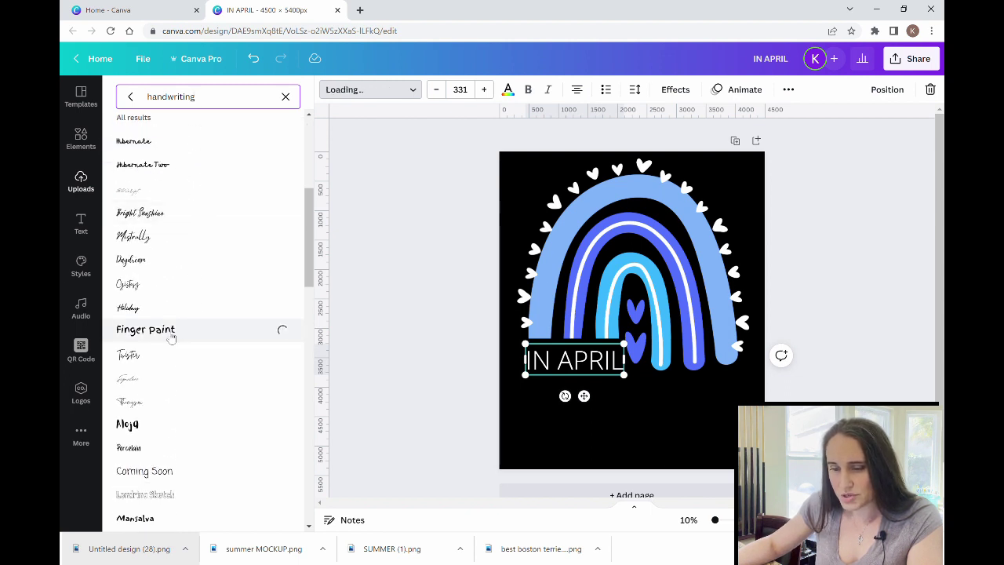
scroll(192, 371, down, 3)
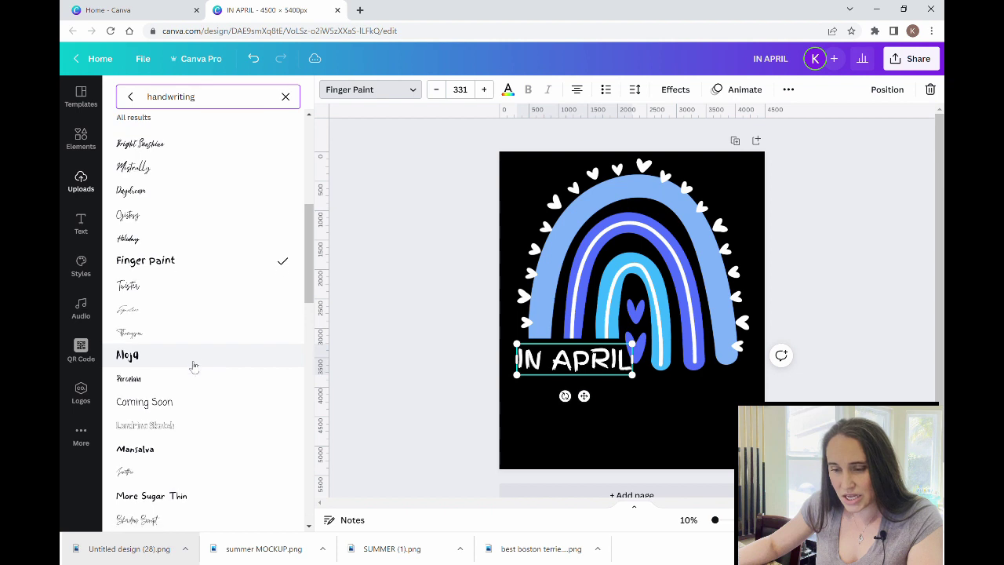
click(178, 389)
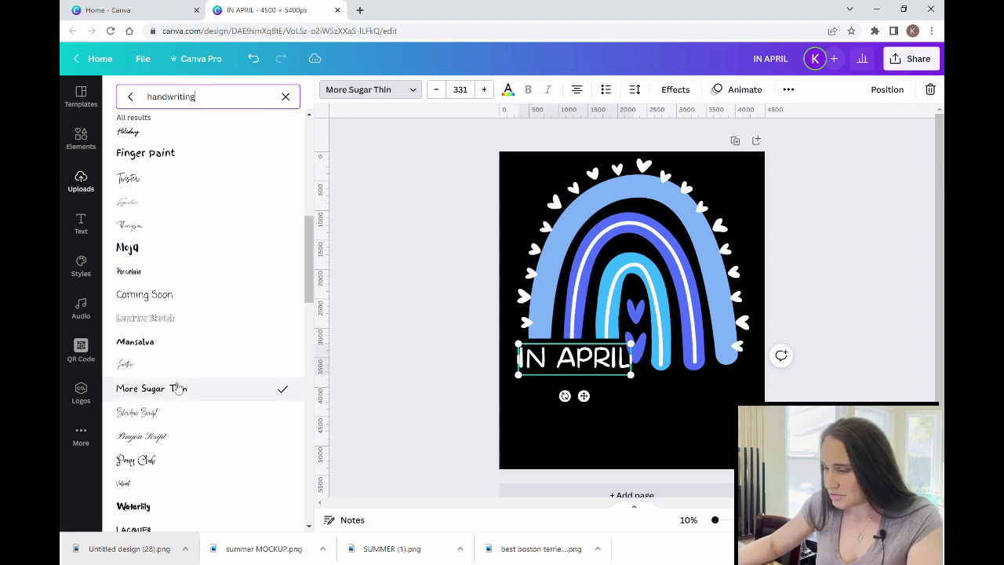
Move the IN APRIL text up and left, close under the cut ends of the left legs.
click(704, 437)
click(465, 371)
click(463, 366)
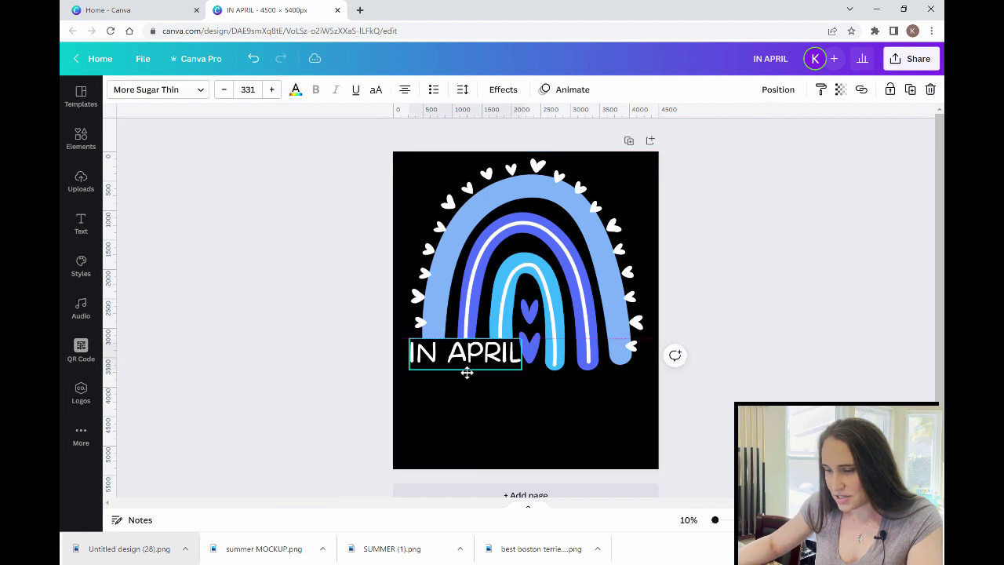
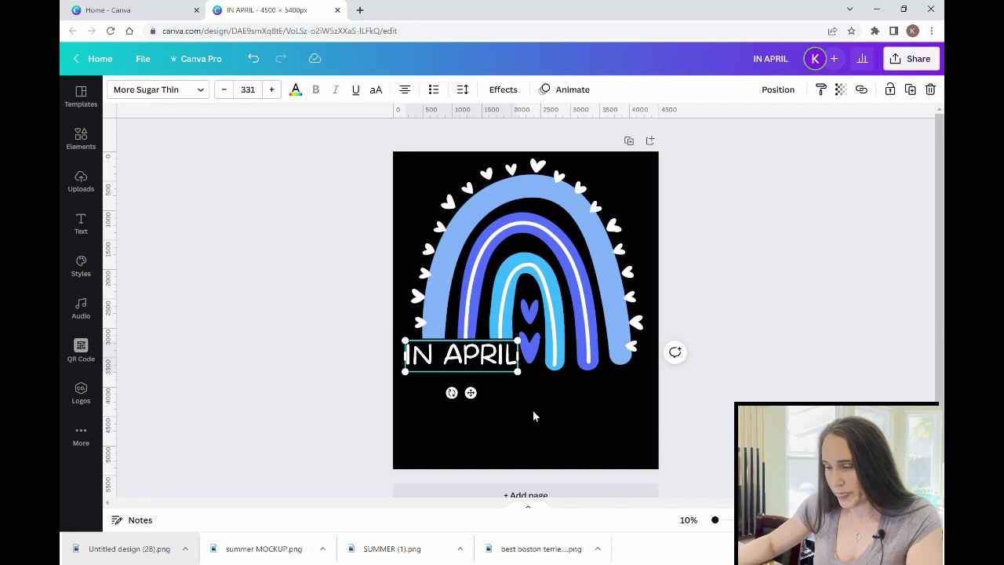
Add a new white text box reading WE WEAR BLUE below the IN APRIL text.
click(554, 444)
key(t)
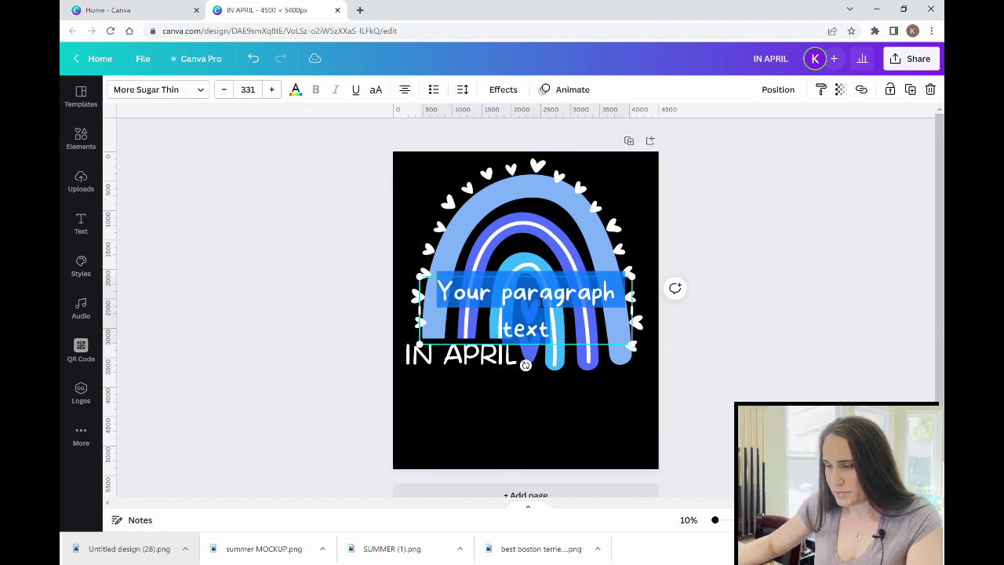
click(596, 467)
drag(572, 321, 565, 407)
double_click(568, 424)
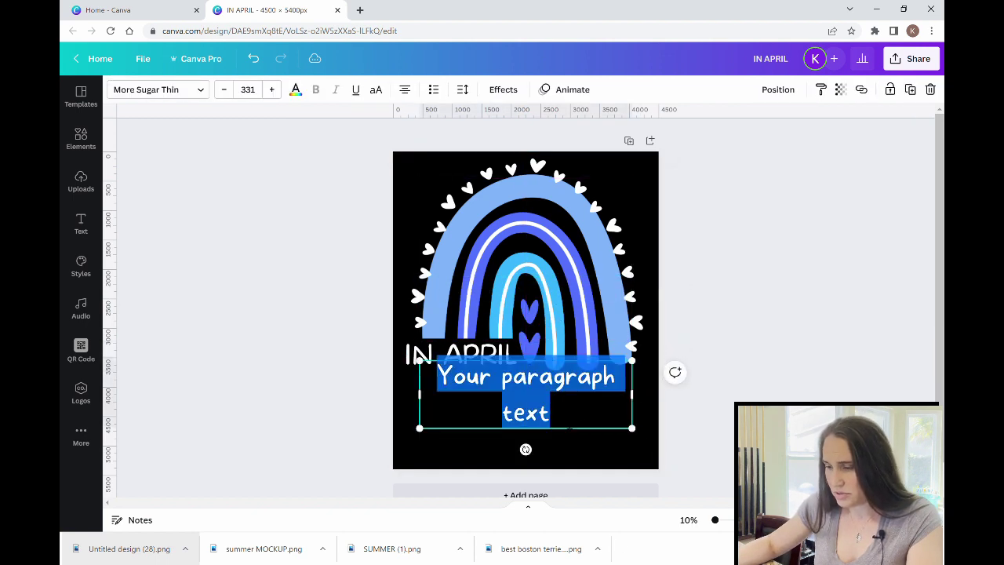
text(WE WE)
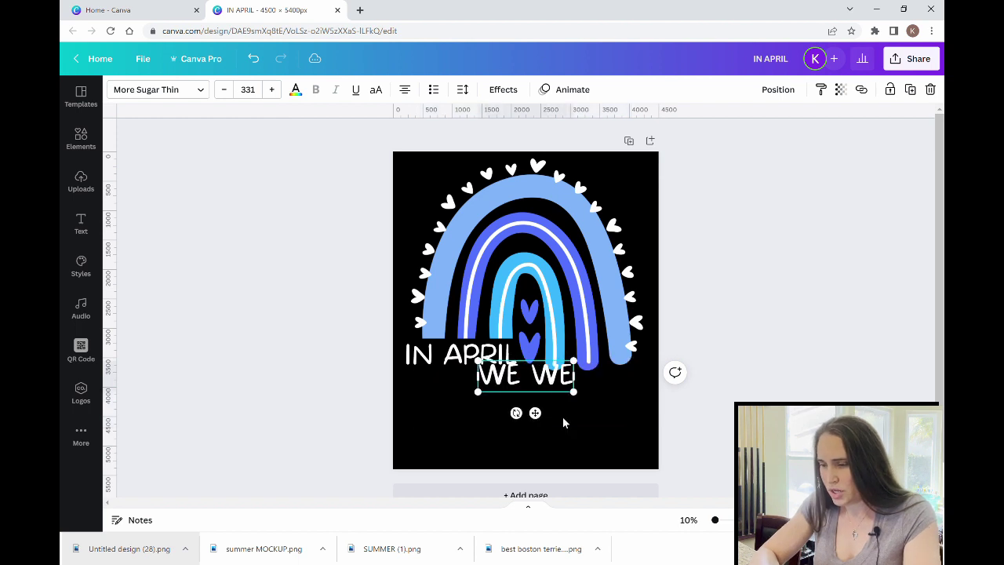
text(AR BLUE)
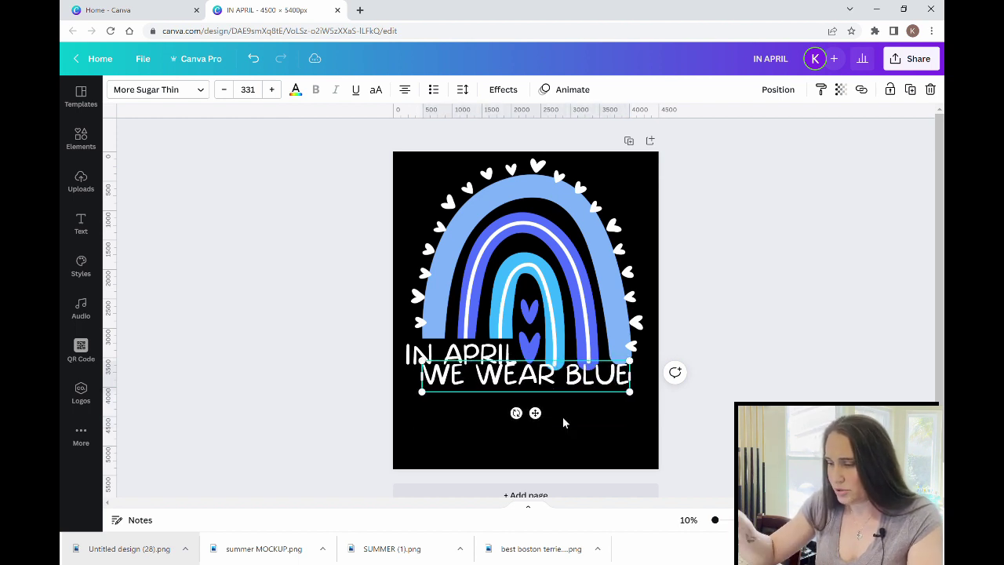
Left-align WE WEAR BLUE directly under IN APRIL and enlarge it to size 383, spanning the rainbow's width.
click(577, 423)
click(522, 387)
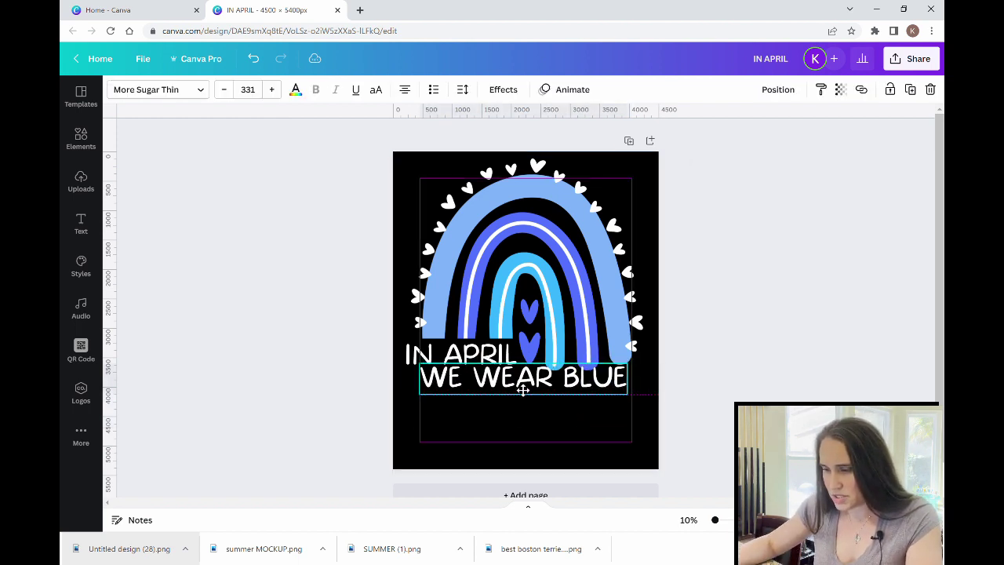
drag(522, 388, 504, 399)
drag(639, 421, 657, 428)
click(625, 436)
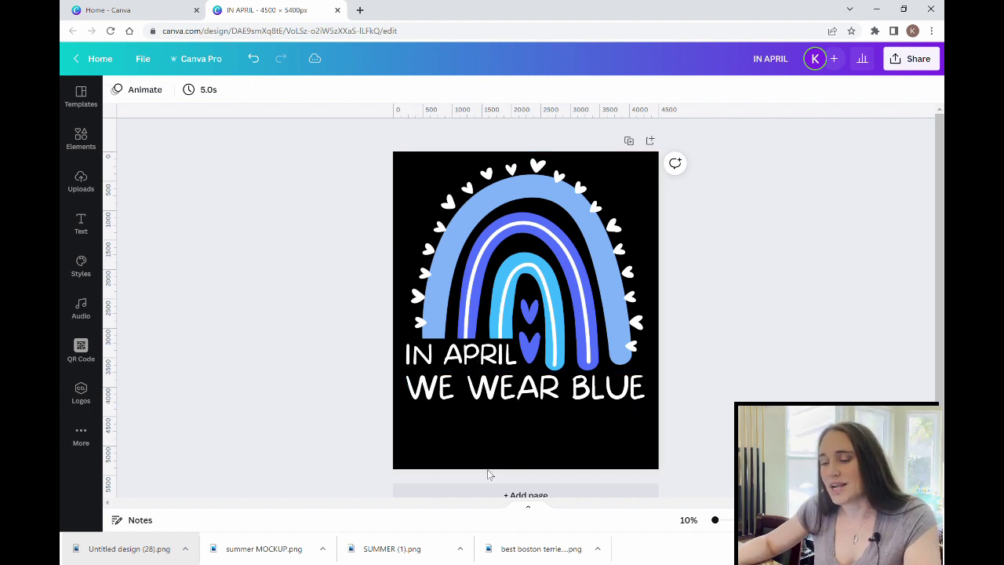
Change the IN APRIL text's font to the bolder More Sugar from the handwriting fonts.
click(450, 359)
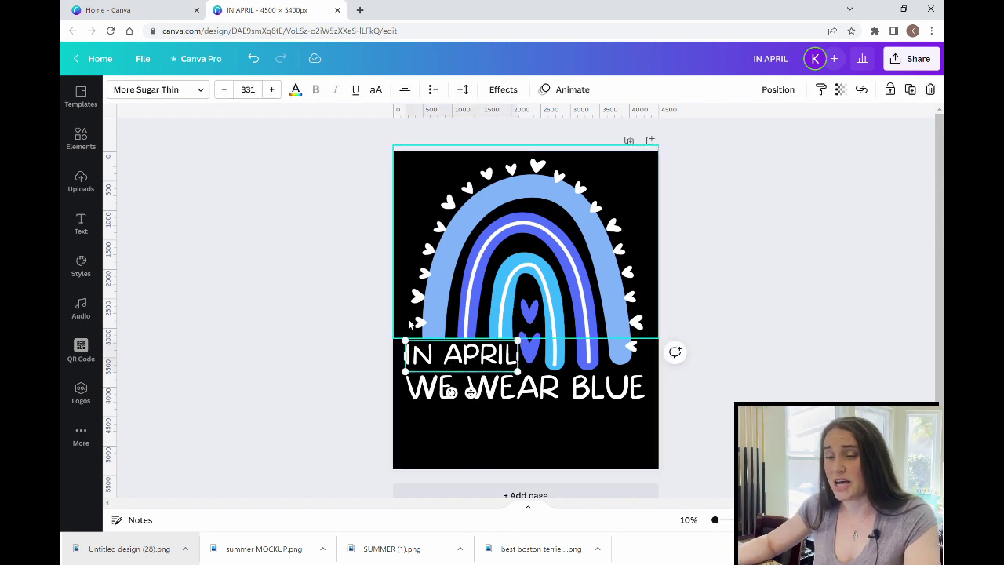
click(196, 89)
scroll(251, 264, down, 2)
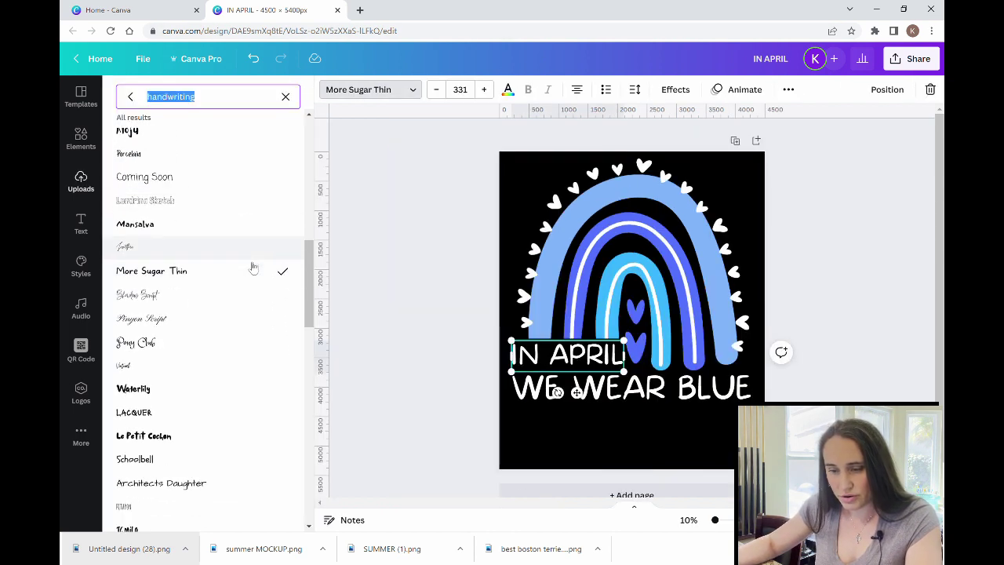
scroll(223, 384, down, 2)
scroll(224, 378, down, 3)
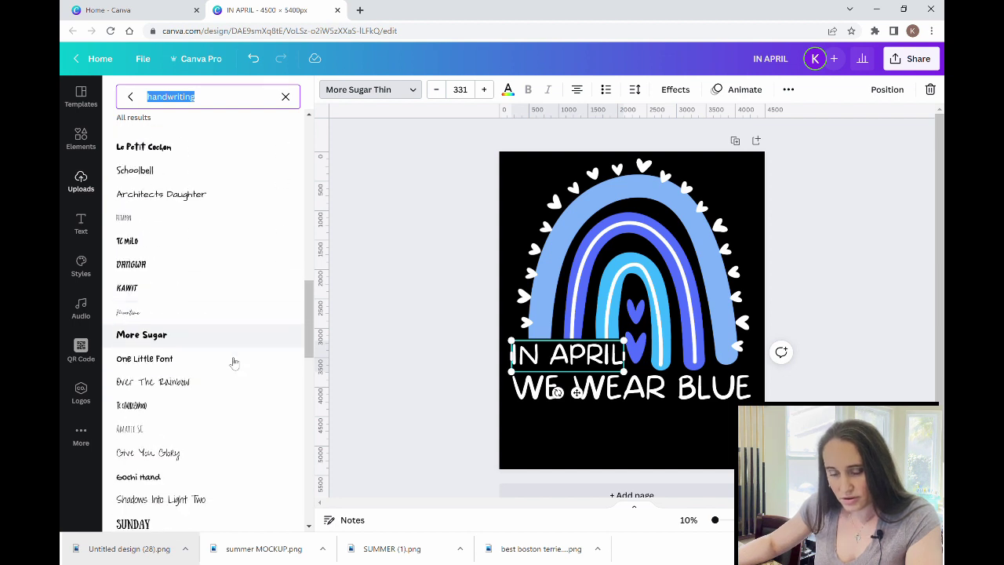
click(180, 330)
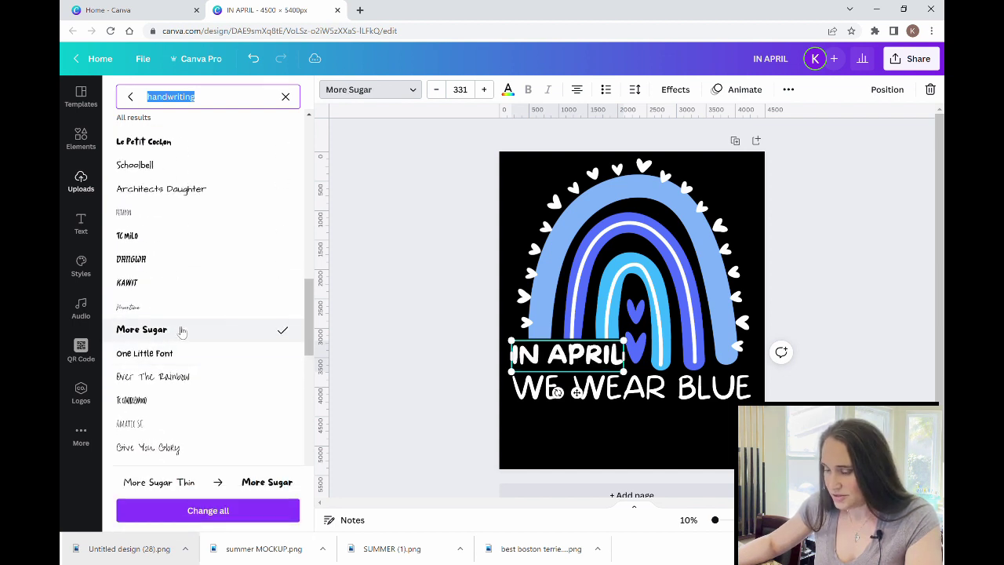
click(610, 429)
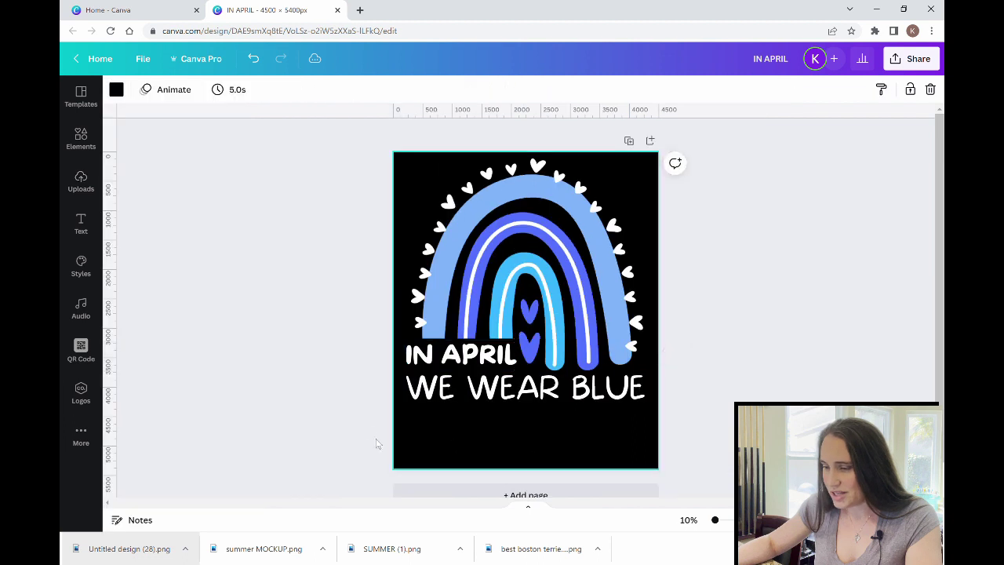
click(583, 390)
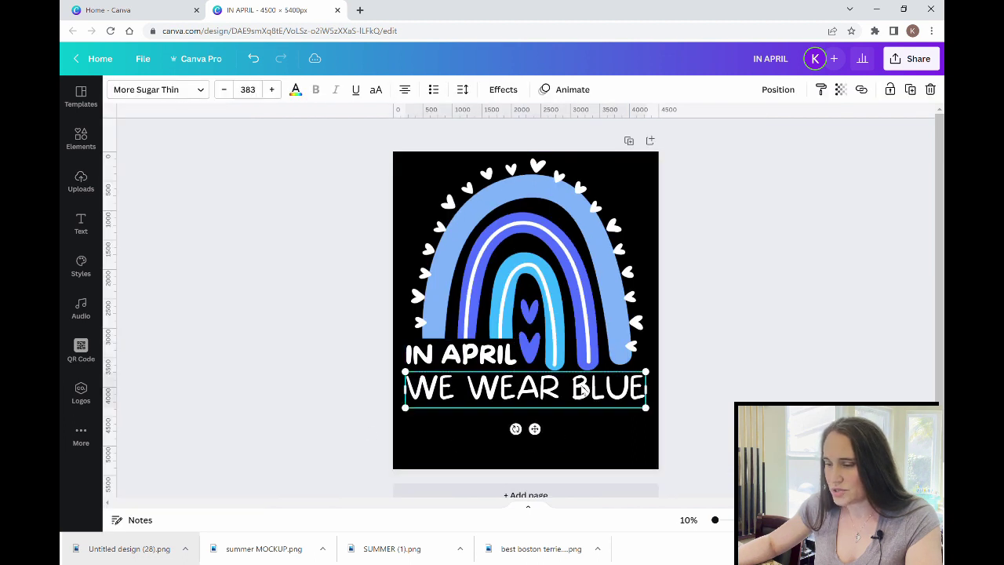
key(Escape)
Add a text box reading FOR AUTISM AWARENESS in the same More Sugar style as IN APRIL.
click(486, 360)
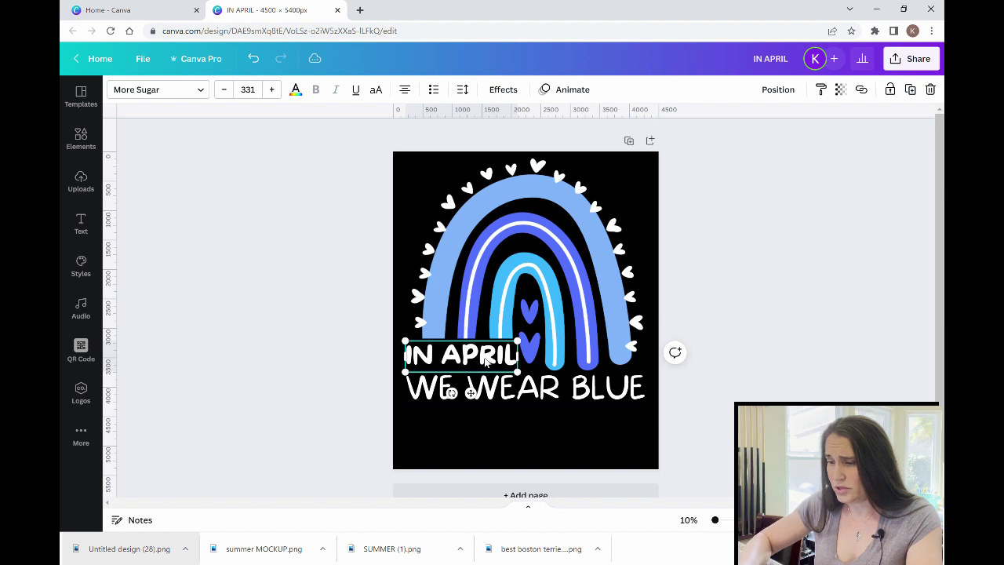
click(722, 303)
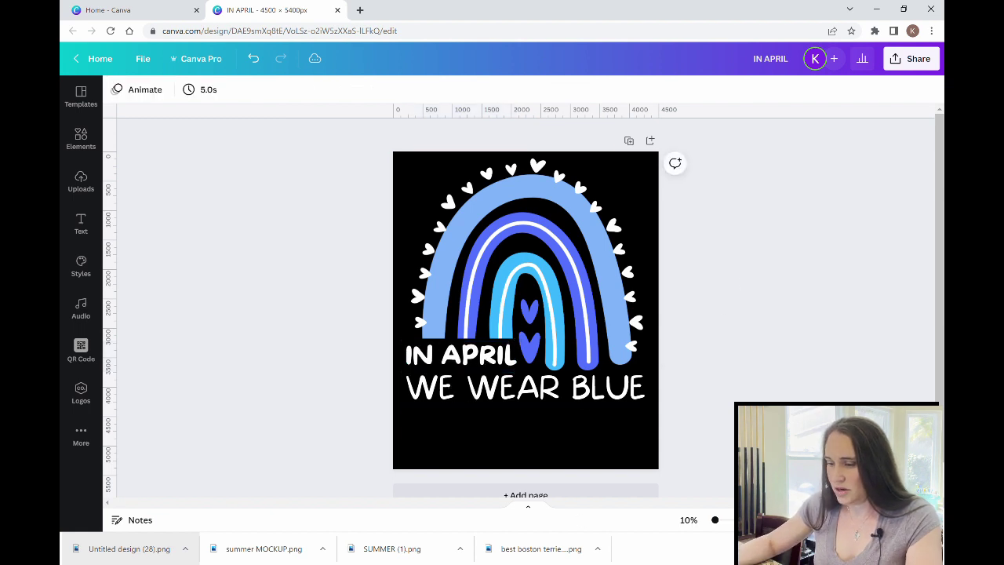
click(563, 452)
key(t)
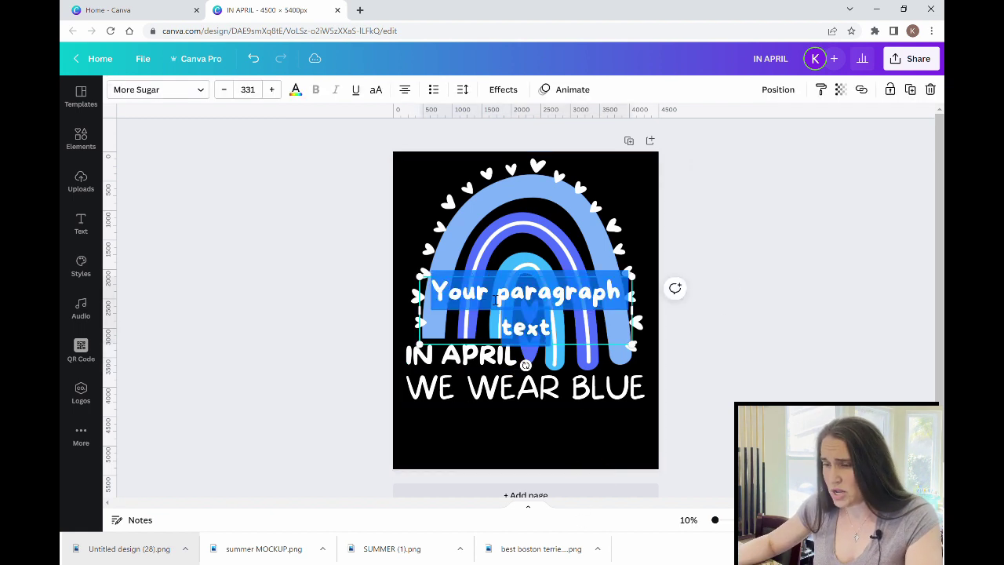
text(FOR)
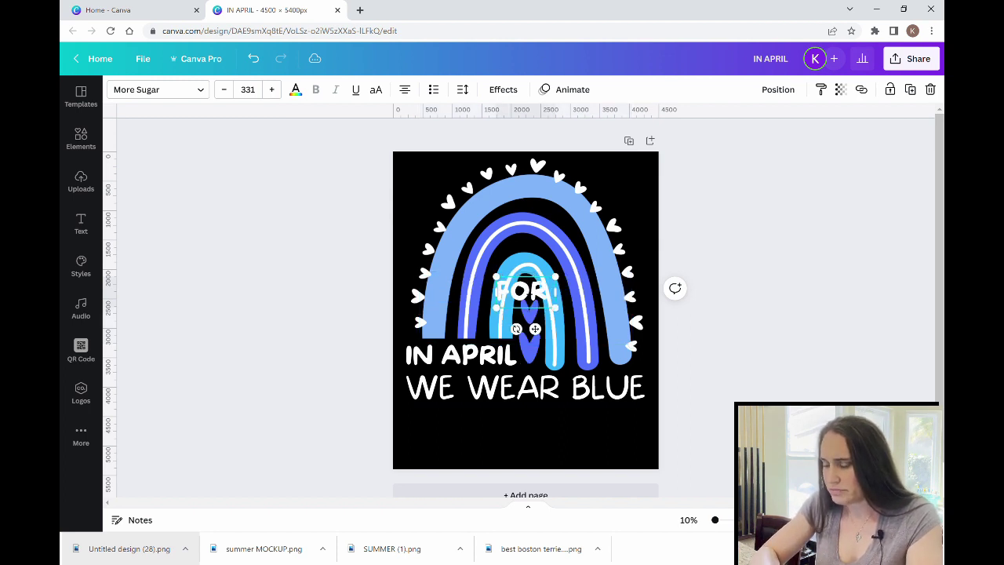
text( AUTISM AWA)
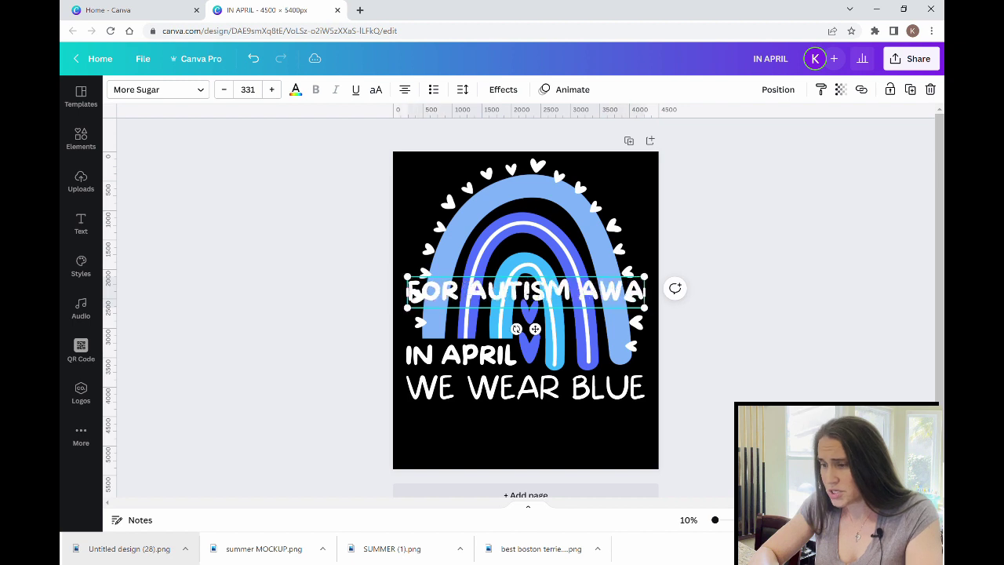
text(RENESS)
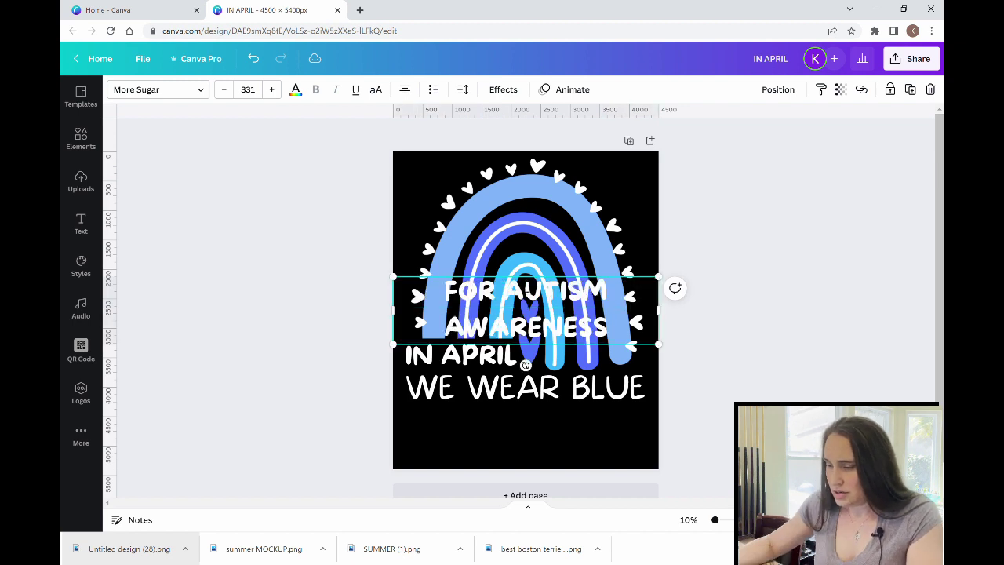
Fit FOR AUTISM AWARENESS on one line at size 217 and centre it beneath WE WEAR BLUE.
drag(667, 354, 720, 318)
click(748, 352)
drag(608, 291, 578, 422)
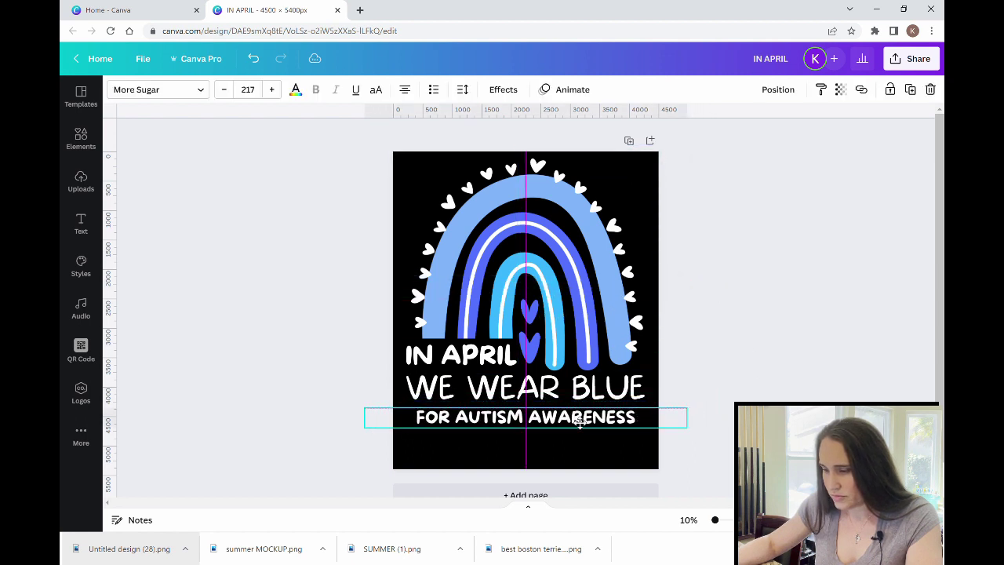
click(754, 384)
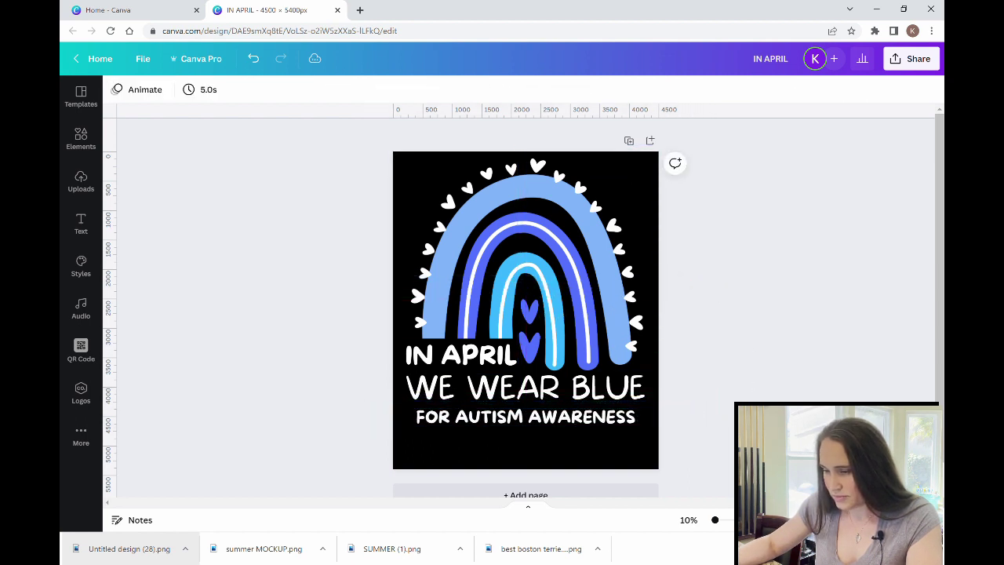
Narrow the FOR AUTISM AWARENESS box and enlarge its text to size 238, matching the width of WE WEAR BLUE.
click(593, 422)
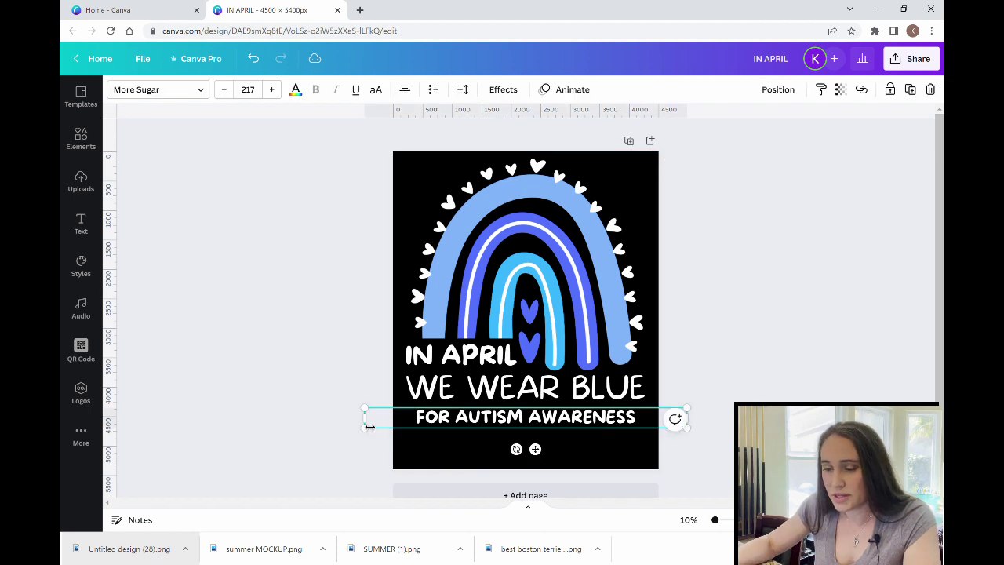
drag(368, 426, 392, 433)
click(710, 371)
drag(582, 424, 574, 423)
drag(690, 438, 645, 433)
drag(522, 420, 532, 421)
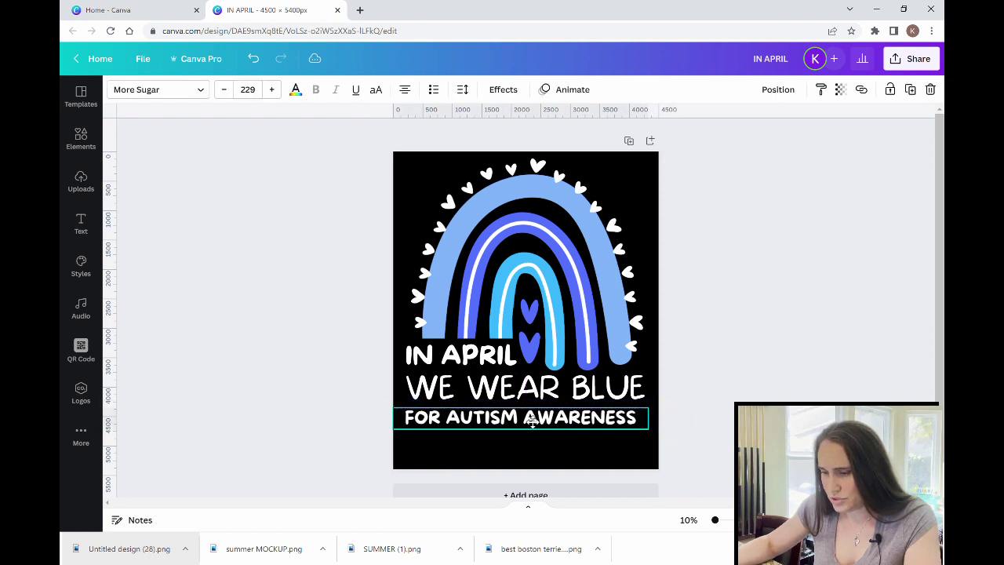
drag(655, 440, 668, 443)
click(740, 325)
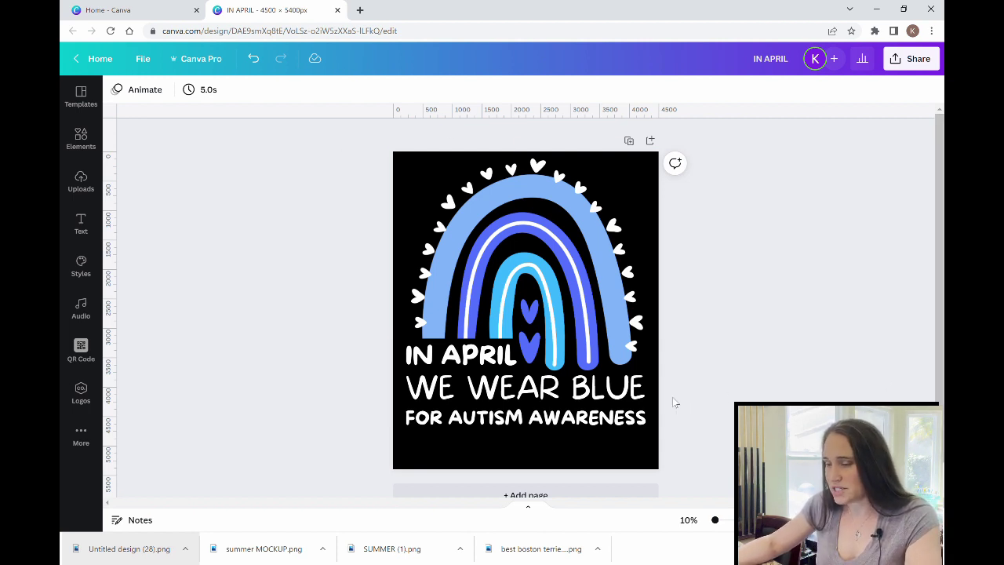
Colour only the word AUTISM in the bottom line with the light blue from the rainbow's photo colors.
click(469, 417)
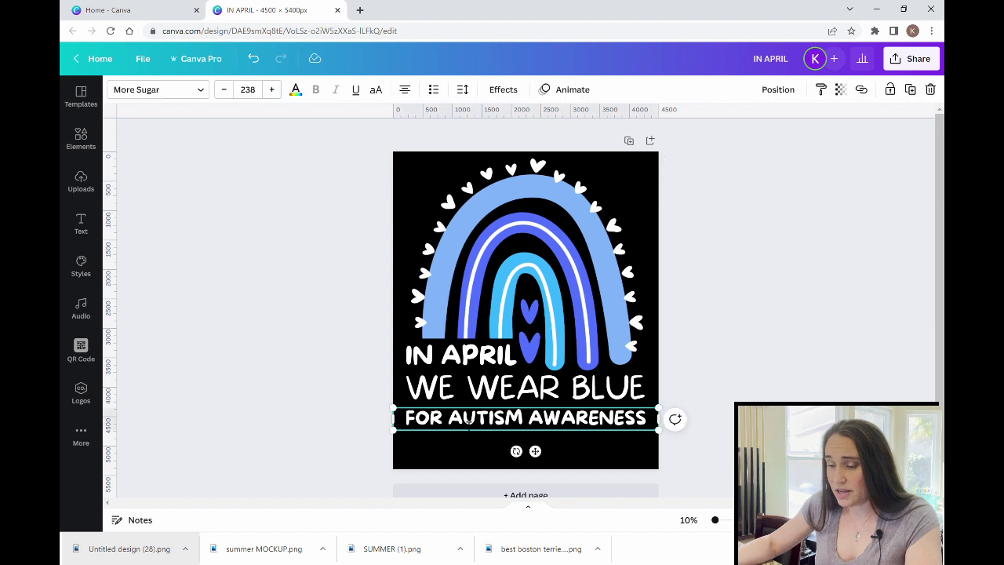
double_click(457, 418)
click(467, 430)
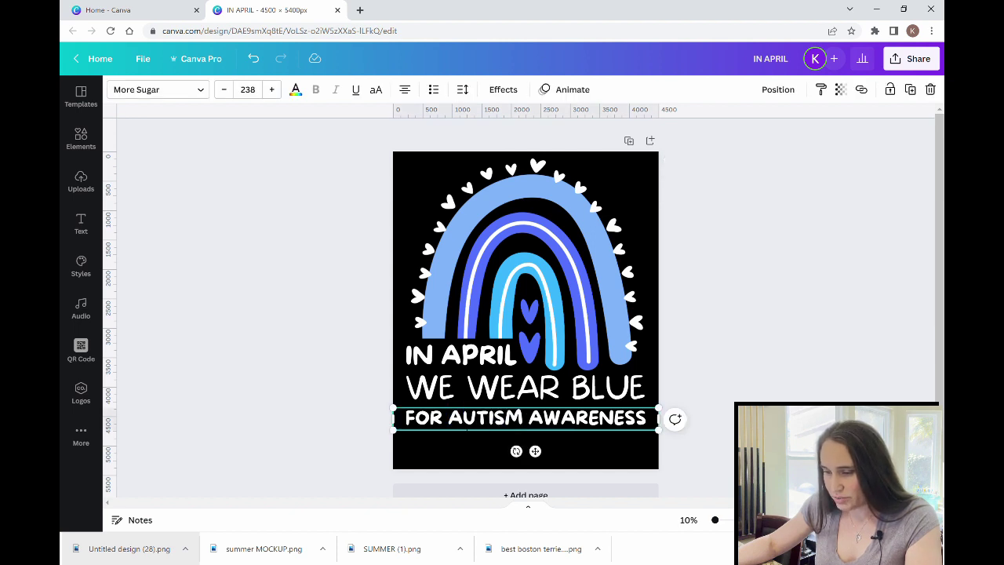
double_click(486, 422)
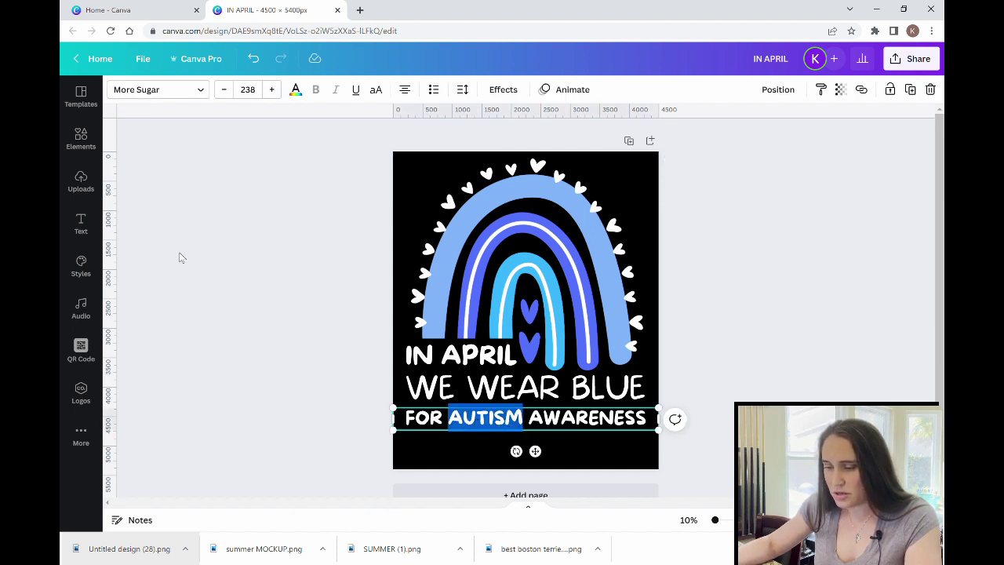
click(296, 90)
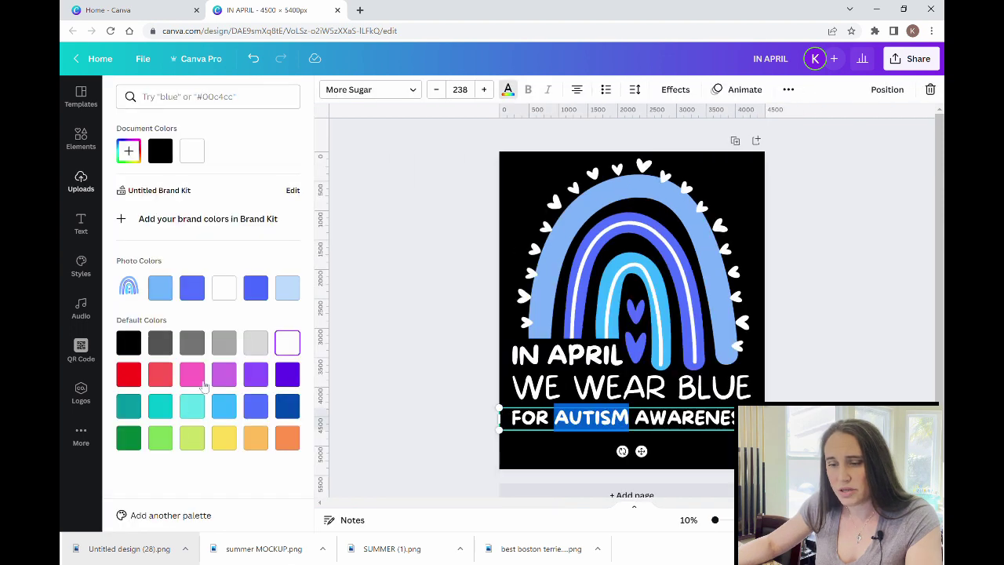
click(160, 288)
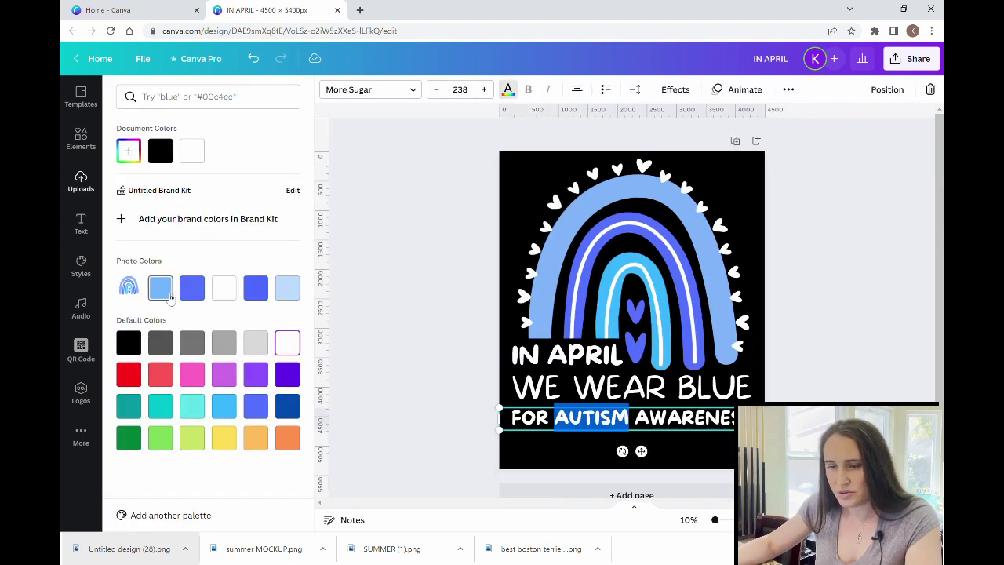
click(843, 350)
click(846, 355)
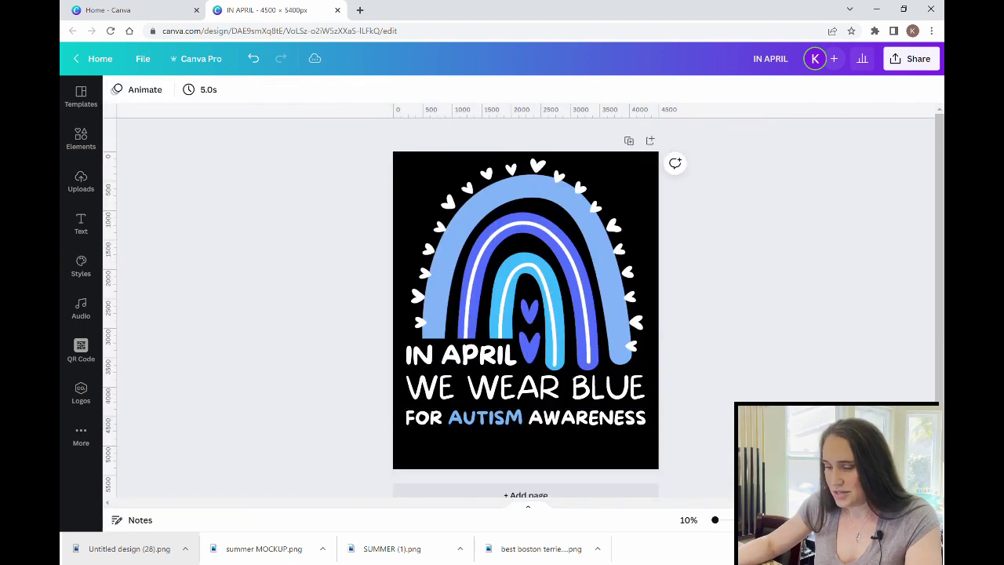
Colour only the word BLUE in WE WEAR BLUE with the same light blue photo color.
click(582, 390)
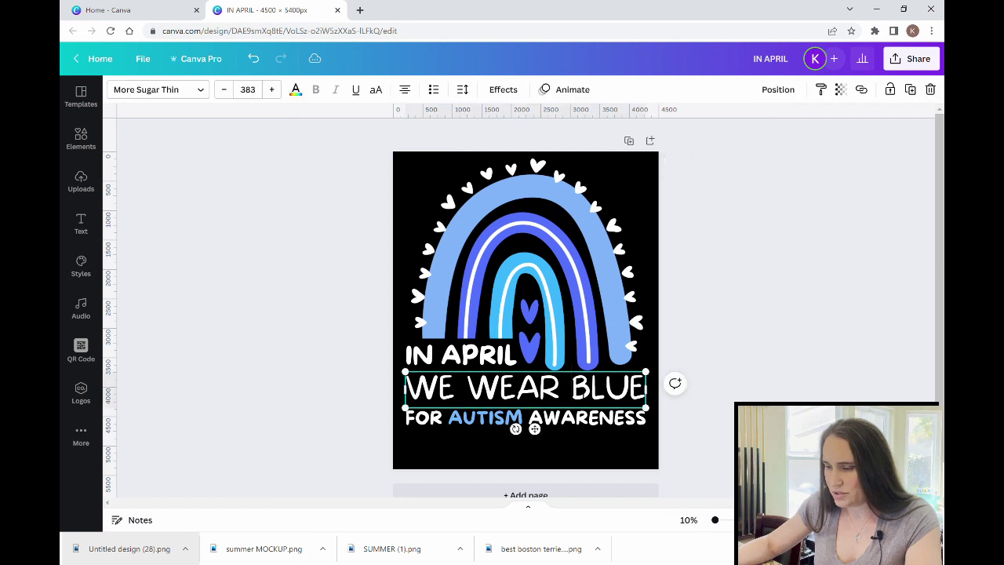
click(641, 386)
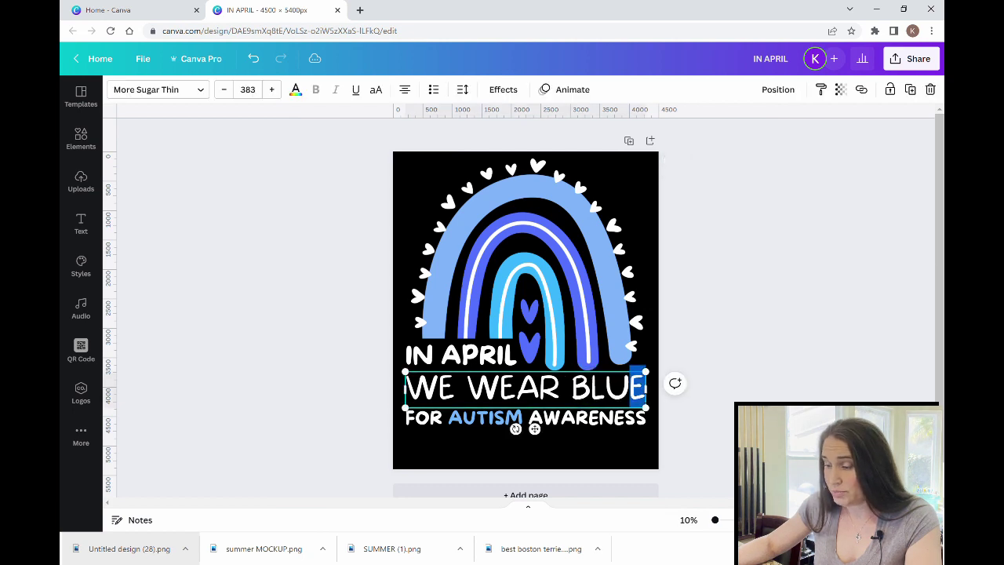
double_click(584, 395)
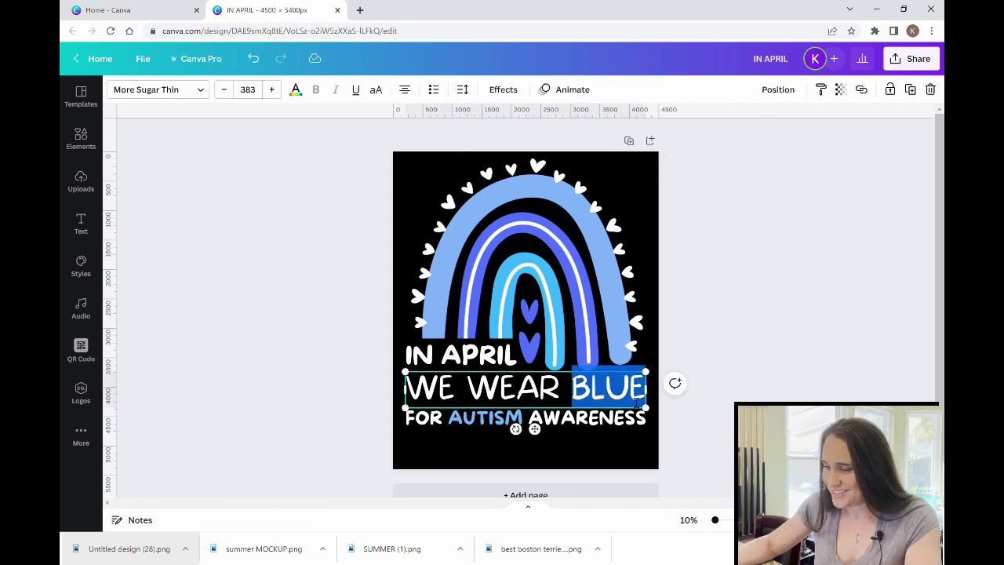
click(295, 89)
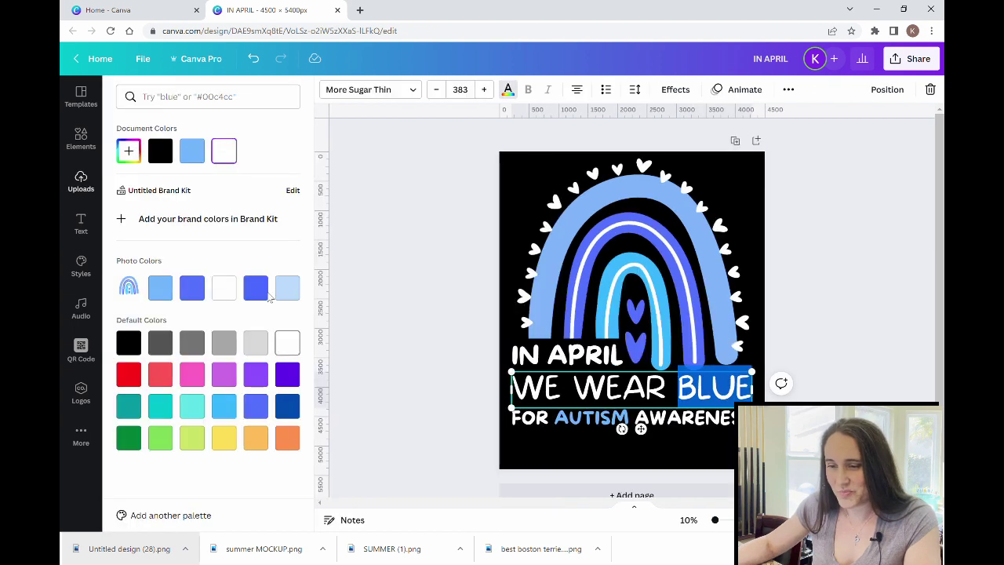
click(160, 287)
click(855, 300)
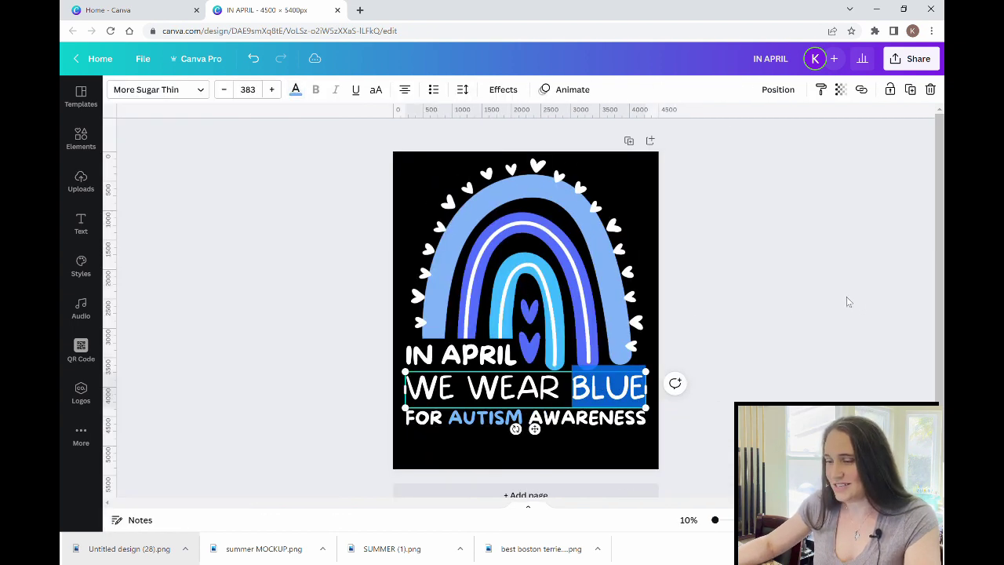
click(847, 297)
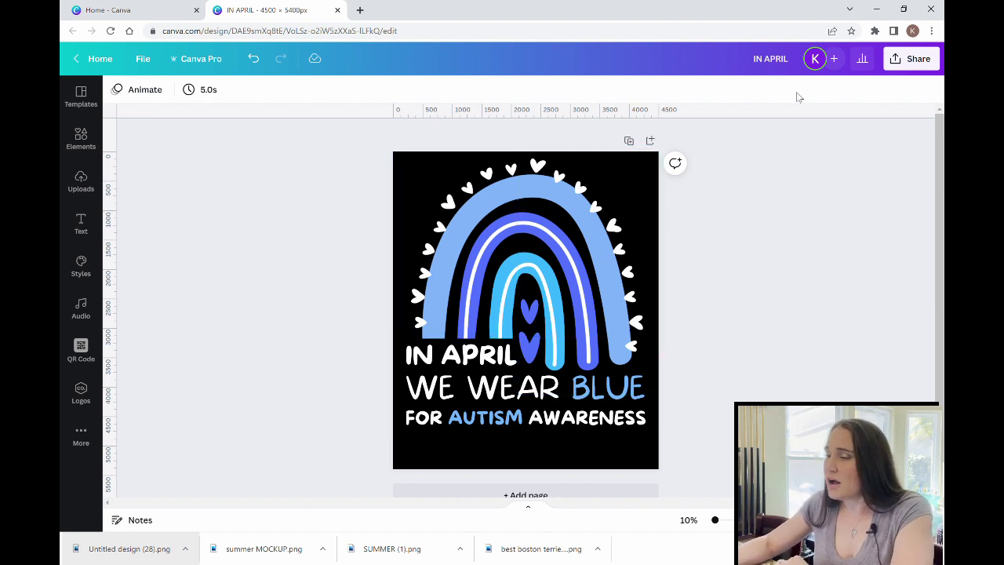
Download the design as a 4500 × 5400 px PNG with a transparent background and dismiss the download summary.
click(914, 58)
click(800, 341)
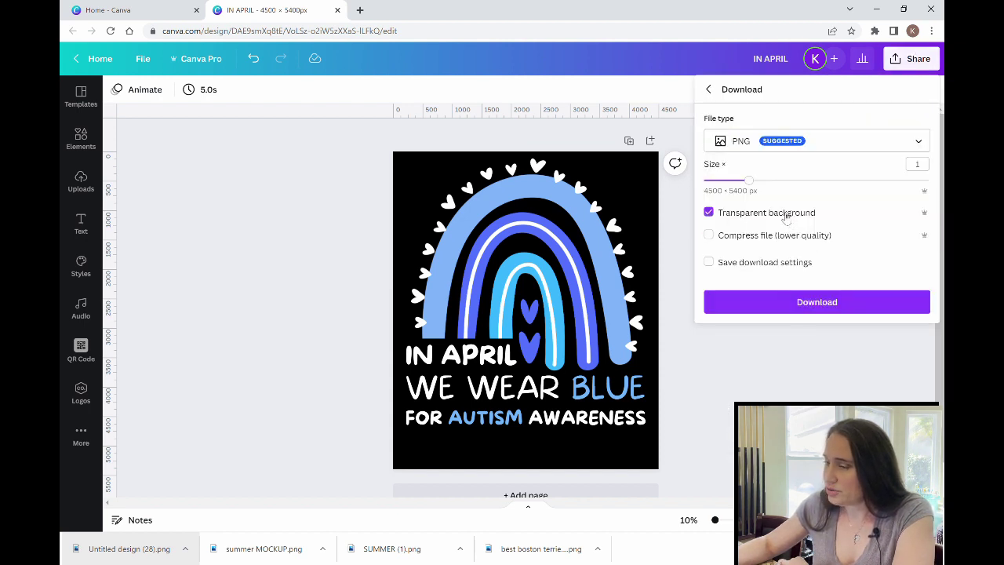
click(850, 298)
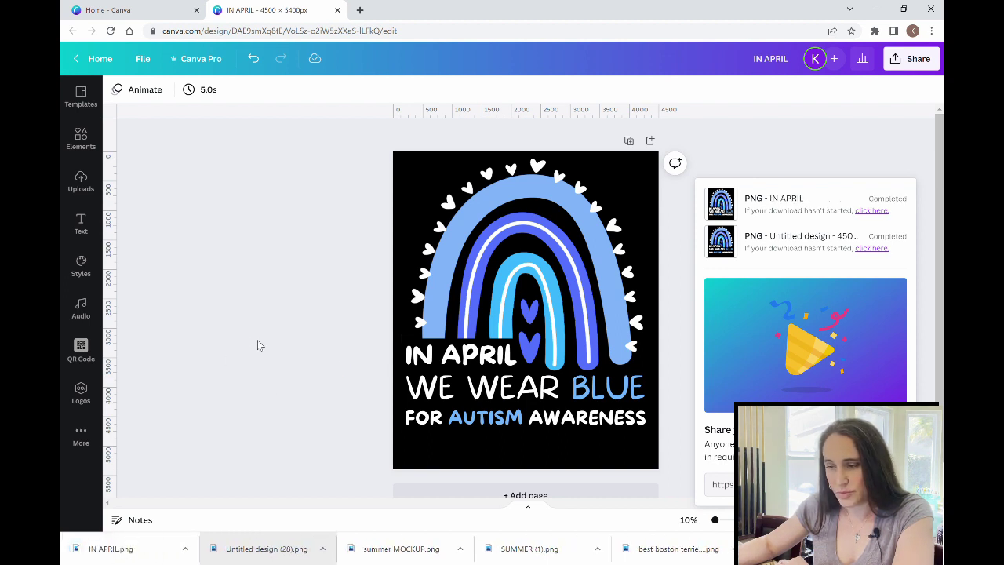
click(284, 281)
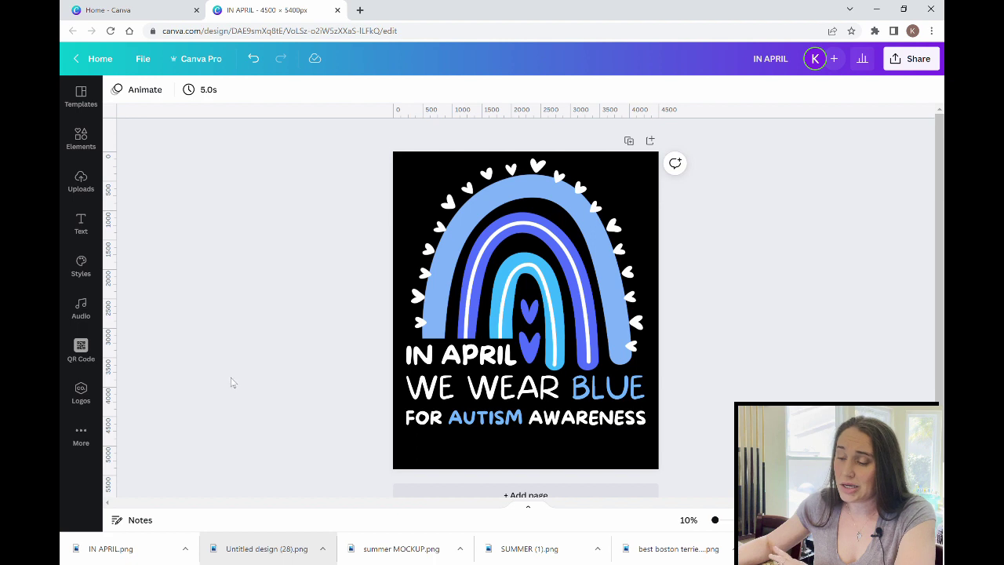
Create a separate copy of the design at the custom size of 4500 × 5400 px using Copy & resize.
click(202, 61)
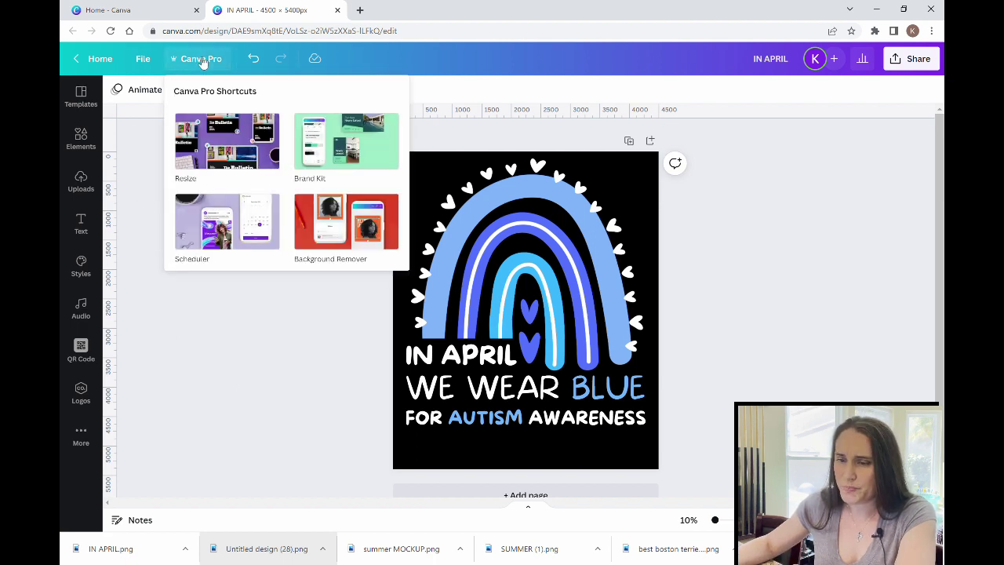
click(204, 149)
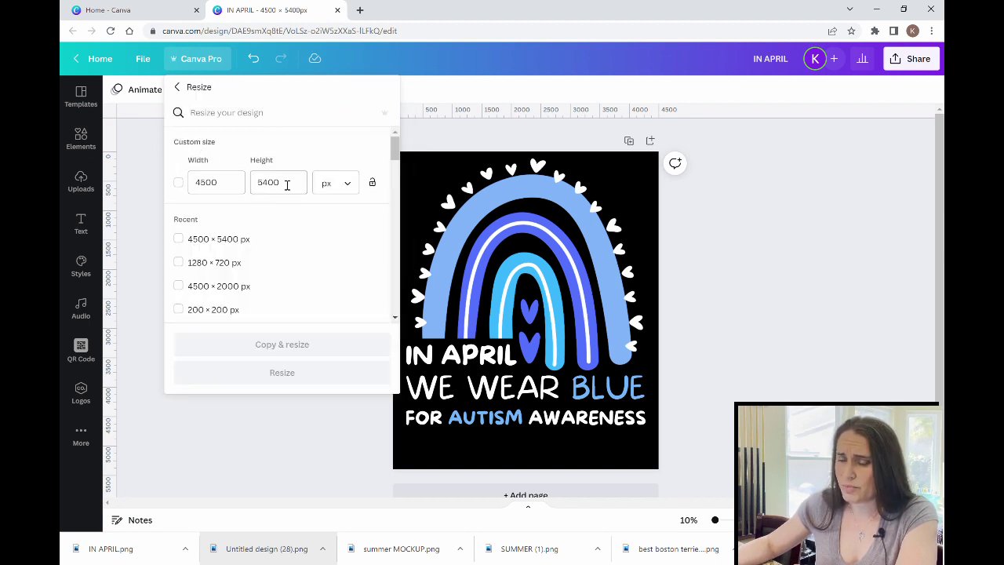
click(179, 184)
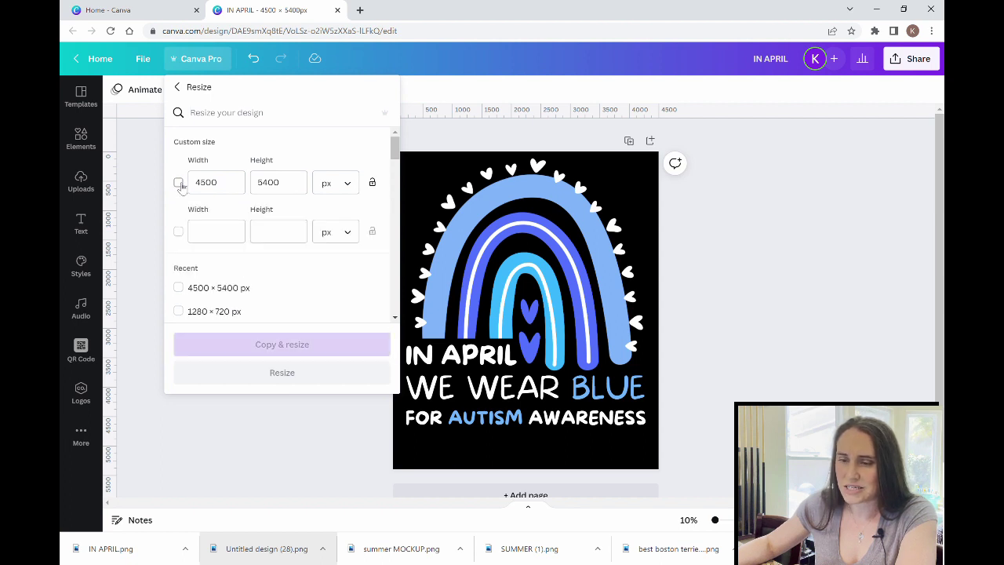
click(280, 349)
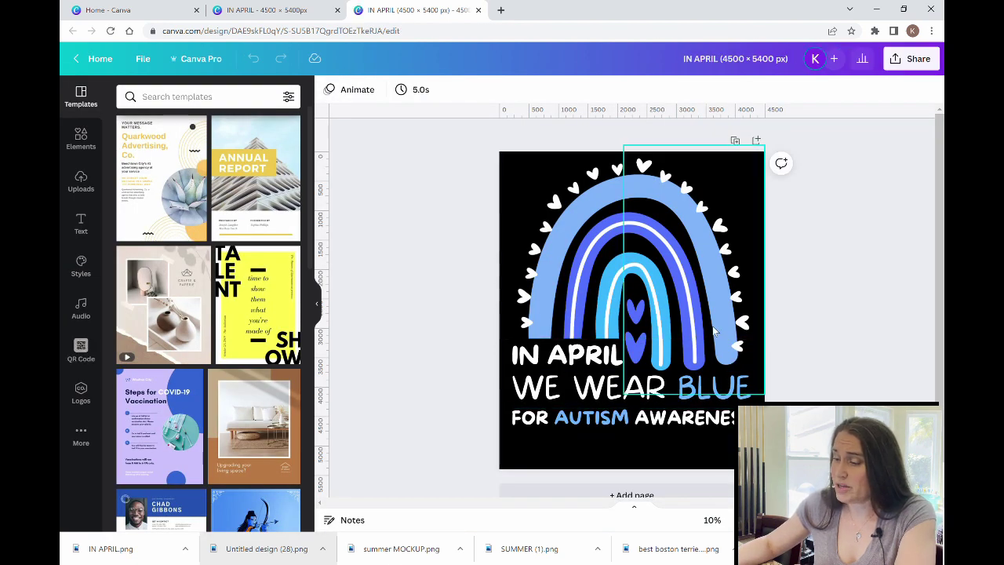
Leave the original IN APRIL design for the home page and switch to the 4500 × 5400 px copy.
click(277, 11)
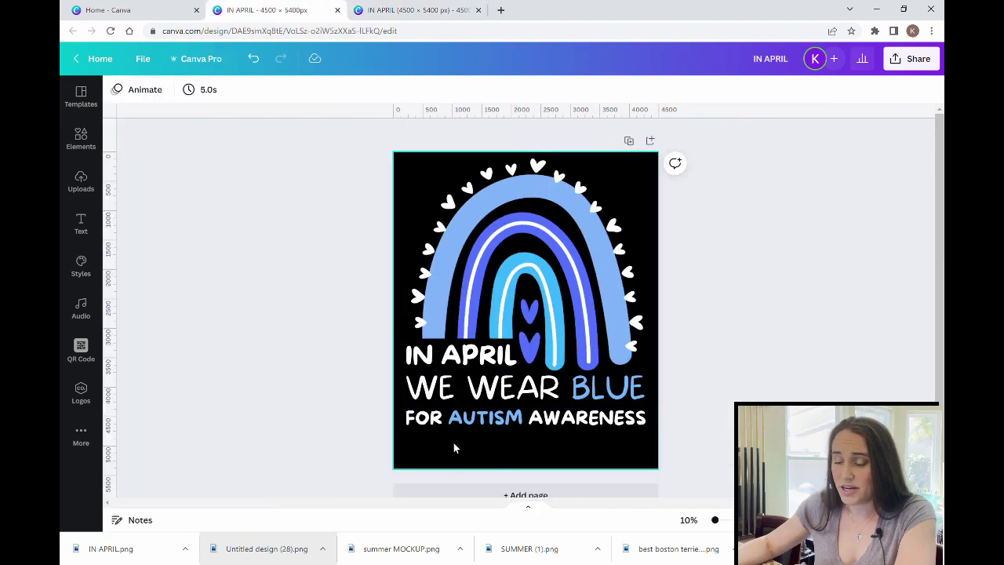
click(104, 59)
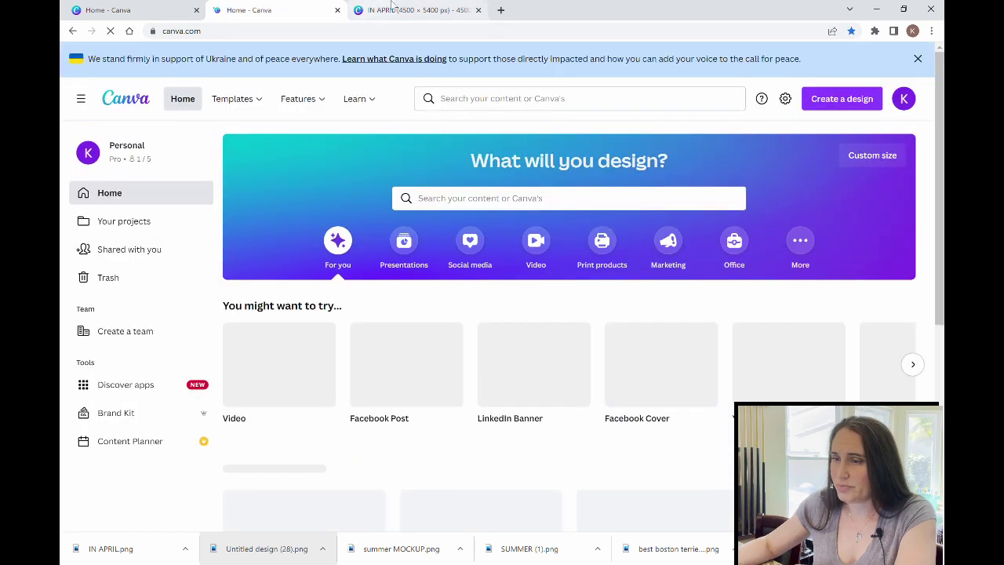
click(416, 11)
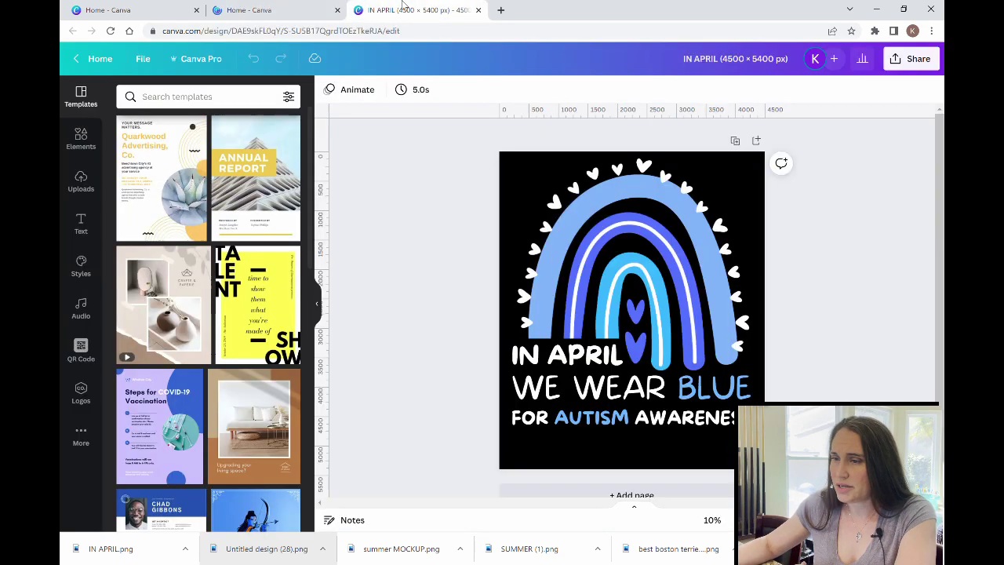